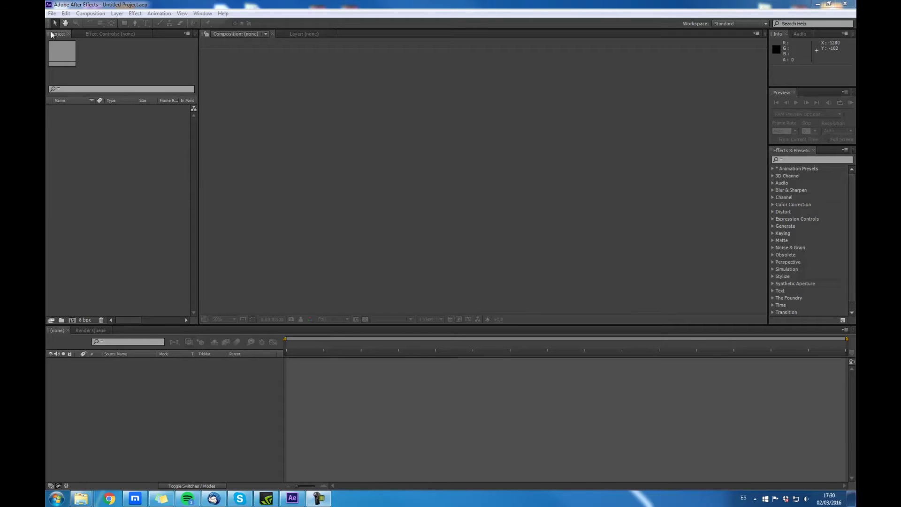
Import the VFC_Vestuario.avi locker-room clip into the project.
{"action": "double_click", "coordinate": [86, 148]}
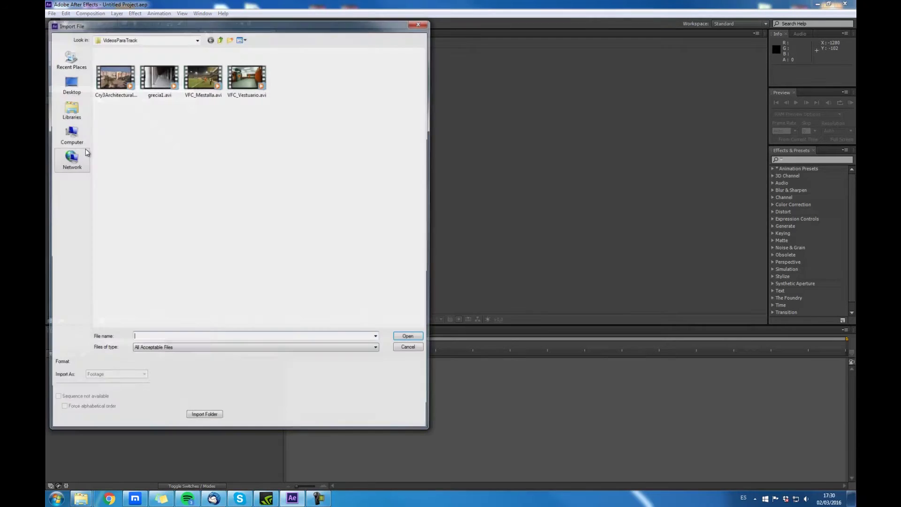
{"action": "left_click", "coordinate": [246, 75]}
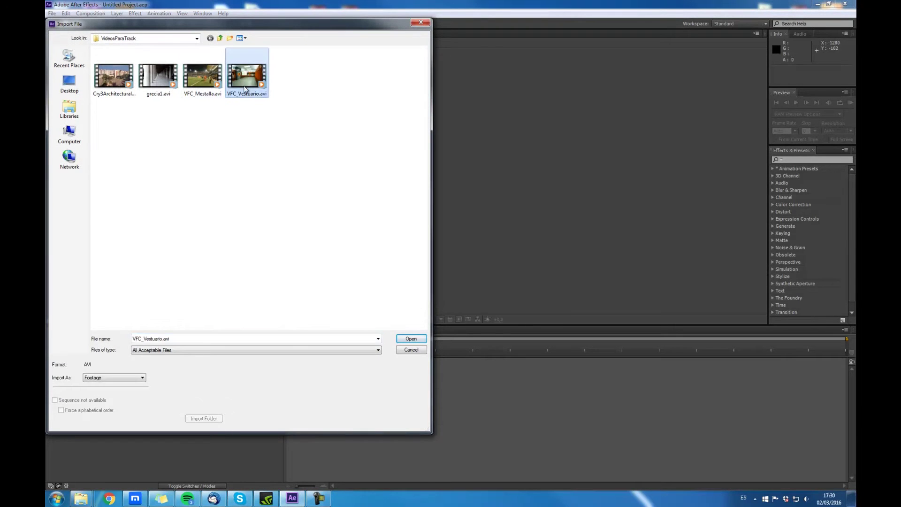
{"action": "left_click", "coordinate": [409, 339]}
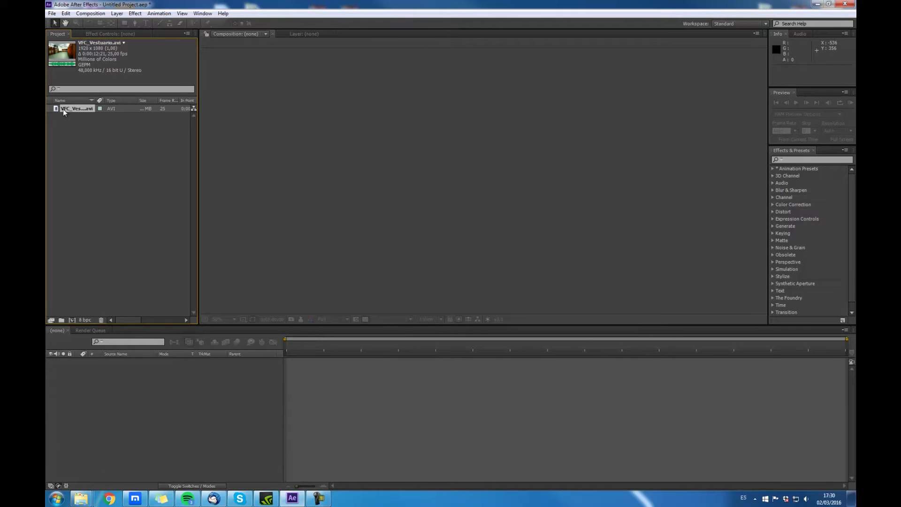
Build a VFC_Vestuario composition from the footage and scrub through the clip.
{"action": "left_click_drag", "start_coordinate": [61, 108], "coordinate": [71, 319]}
{"action": "left_click_drag", "start_coordinate": [300, 348], "coordinate": [236, 358]}
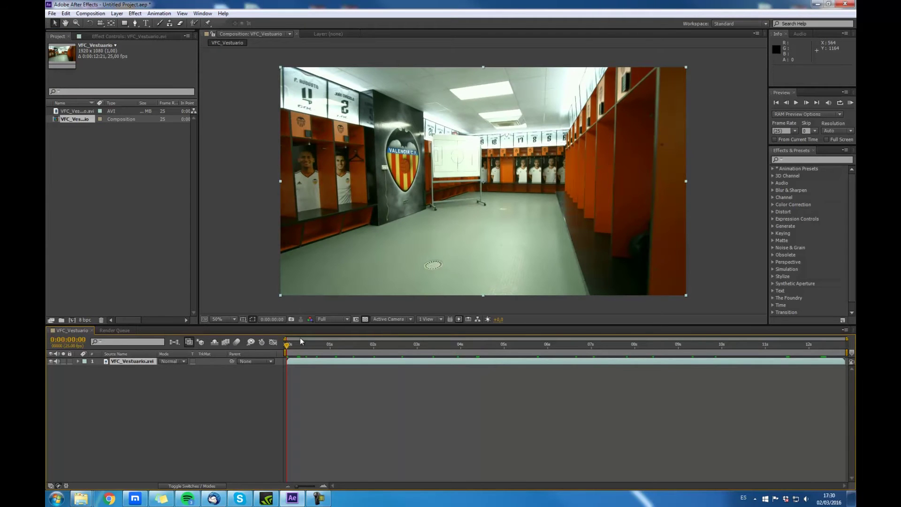
{"action": "left_click_drag", "start_coordinate": [302, 348], "coordinate": [264, 347]}
Apply The Foundry > CameraTracker (1.0) to the VFC_Vestuario.avi layer.
{"action": "right_click", "coordinate": [134, 364]}
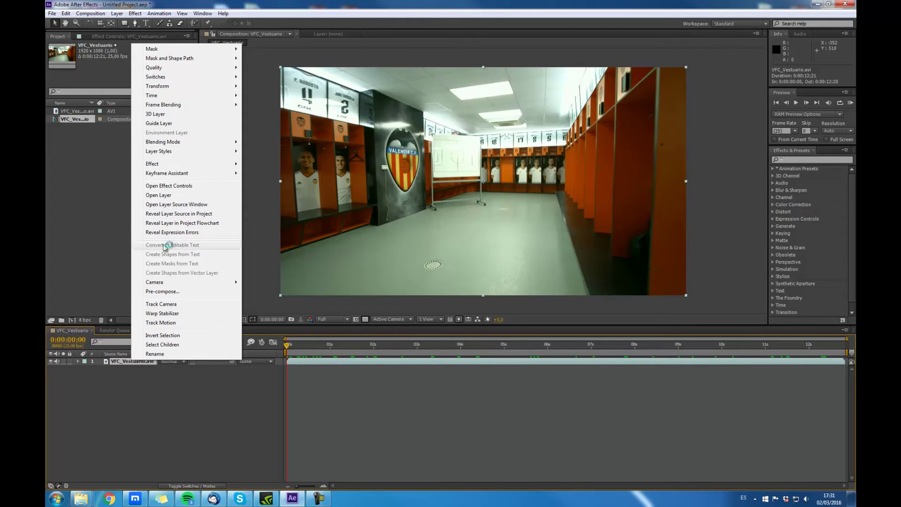
{"action": "mouse_move", "coordinate": [172, 164]}
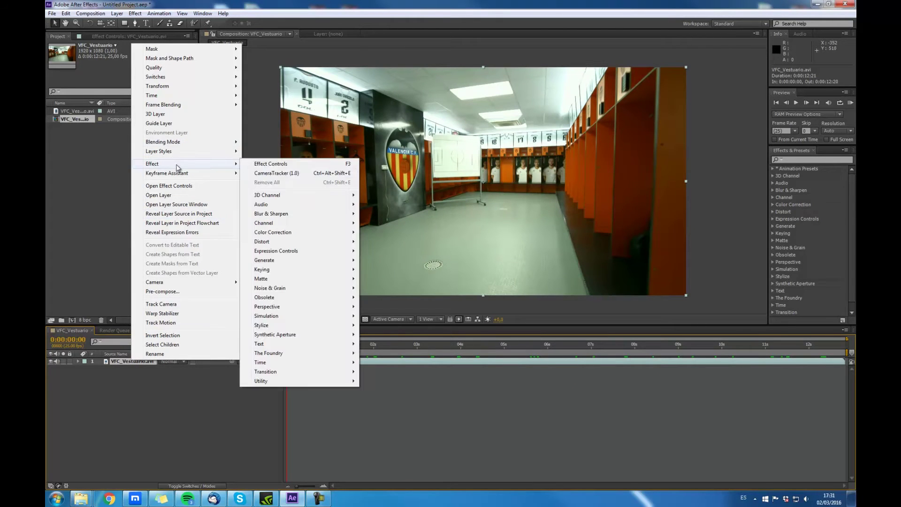
{"action": "mouse_move", "coordinate": [293, 357]}
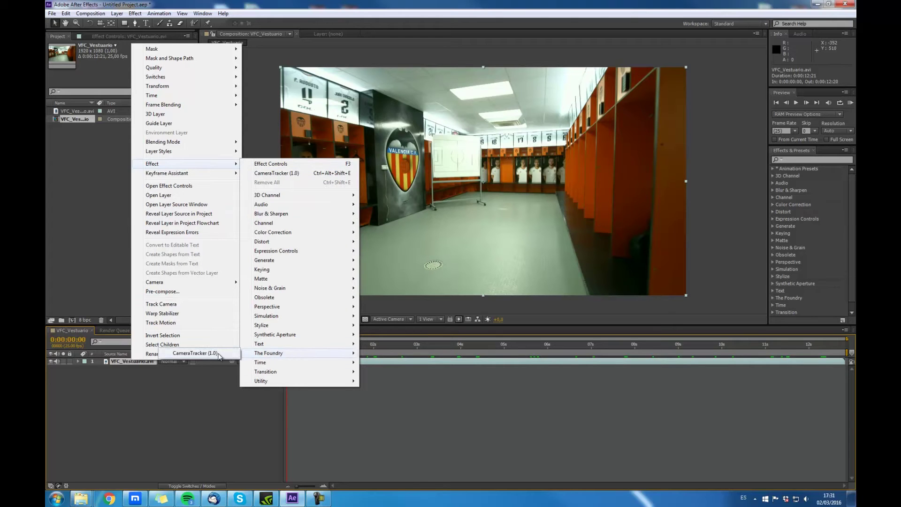
{"action": "left_click", "coordinate": [194, 353]}
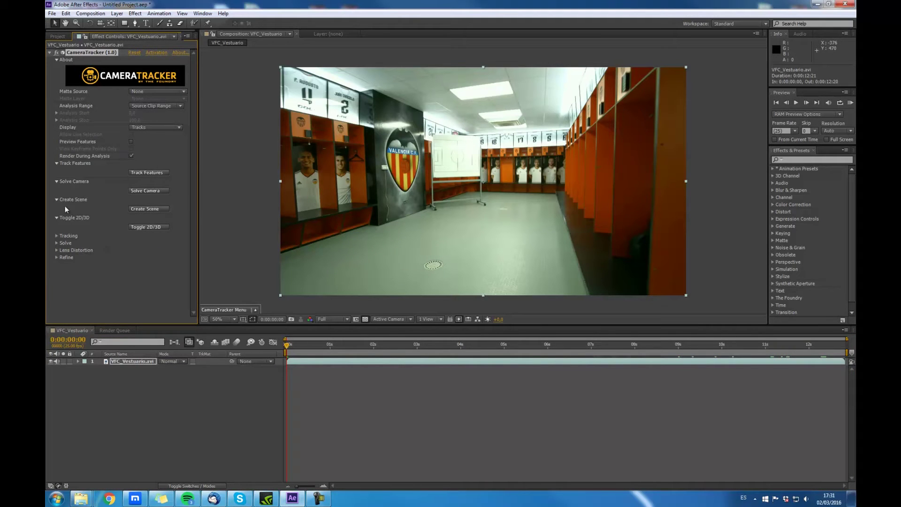
Run Track Features again from the start, overwriting the earlier track data, until the whole clip is tracked.
{"action": "left_click", "coordinate": [145, 174]}
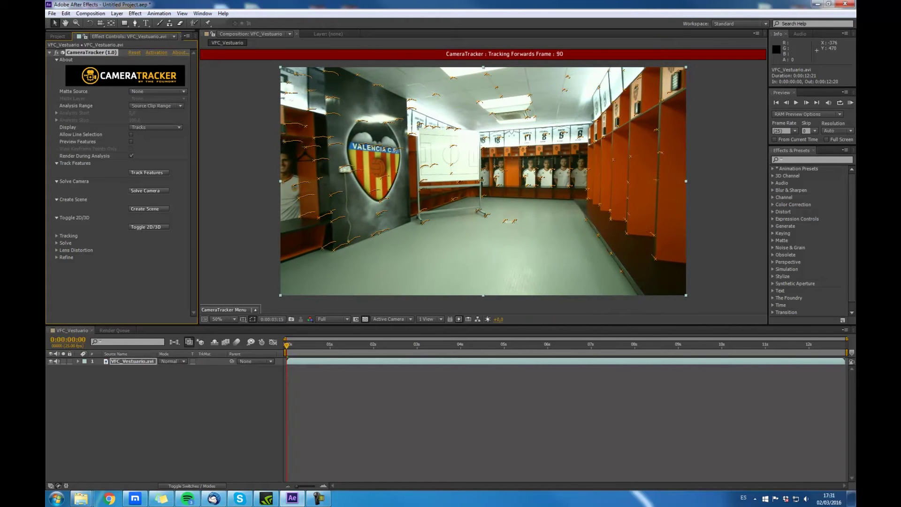
{"action": "left_click", "coordinate": [68, 235]}
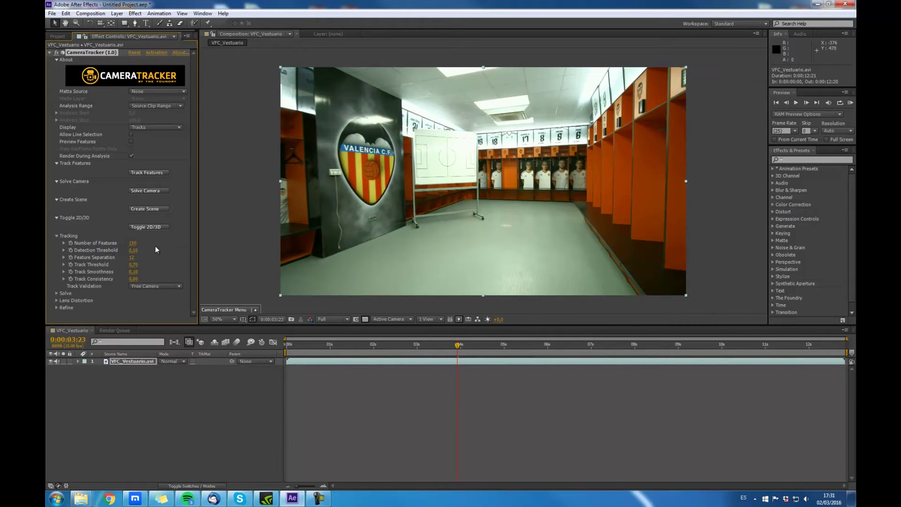
{"action": "left_click", "coordinate": [158, 173]}
{"action": "left_click", "coordinate": [458, 280]}
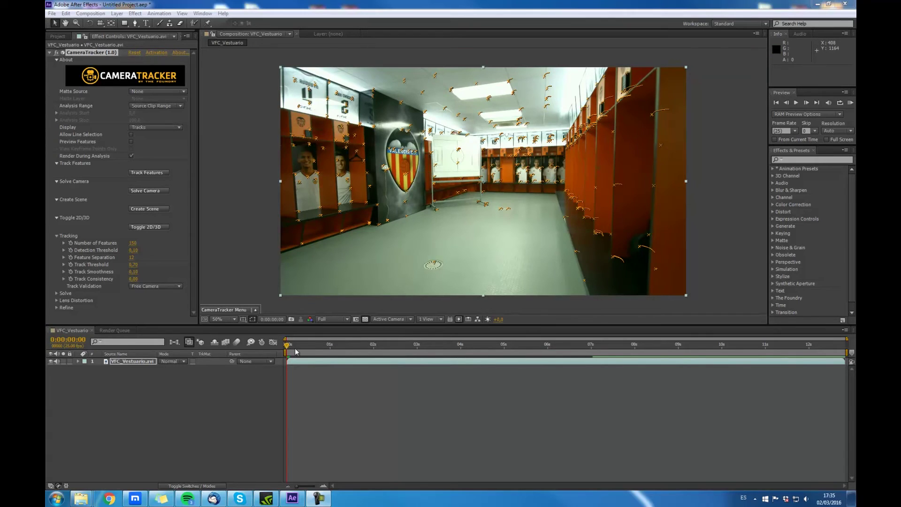
{"action": "left_click_drag", "start_coordinate": [295, 351], "coordinate": [714, 354]}
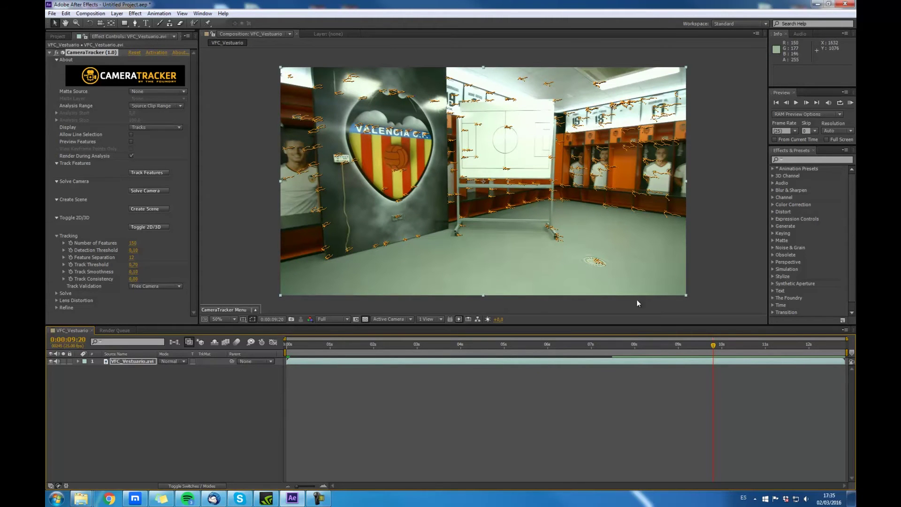
{"action": "left_click_drag", "start_coordinate": [714, 345], "coordinate": [280, 335]}
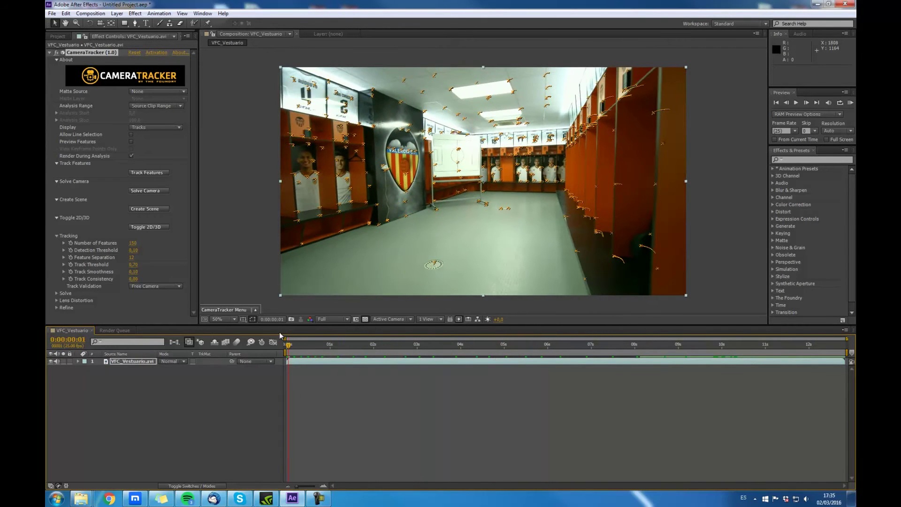
{"action": "mouse_move", "coordinate": [299, 346]}
{"action": "left_mouse_down"}
{"action": "mouse_move", "coordinate": [332, 345]}
{"action": "mouse_move", "coordinate": [286, 344]}
{"action": "left_mouse_up"}
Solve the camera with CameraTracker and accept the 1.17-pixel error result.
{"action": "left_click", "coordinate": [143, 192]}
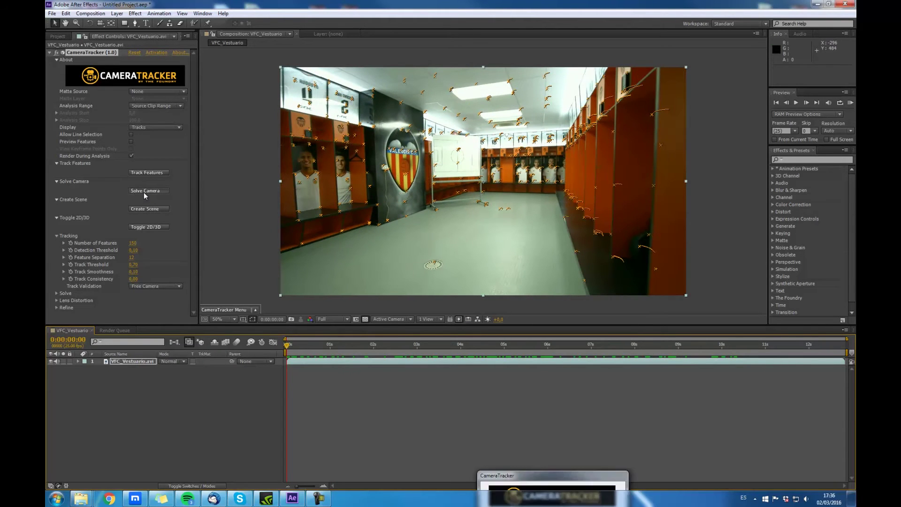
{"action": "left_click_drag", "start_coordinate": [548, 477], "coordinate": [503, 392]}
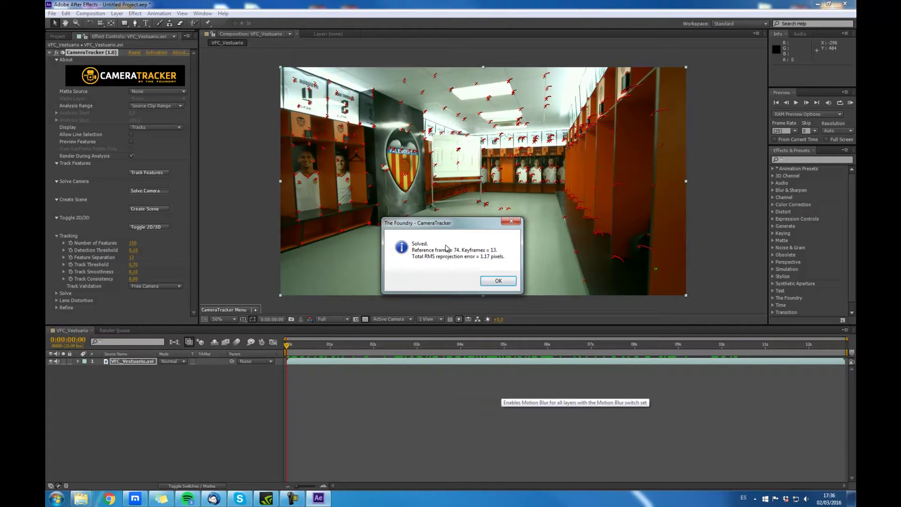
{"action": "left_click_drag", "start_coordinate": [422, 224], "coordinate": [421, 201]}
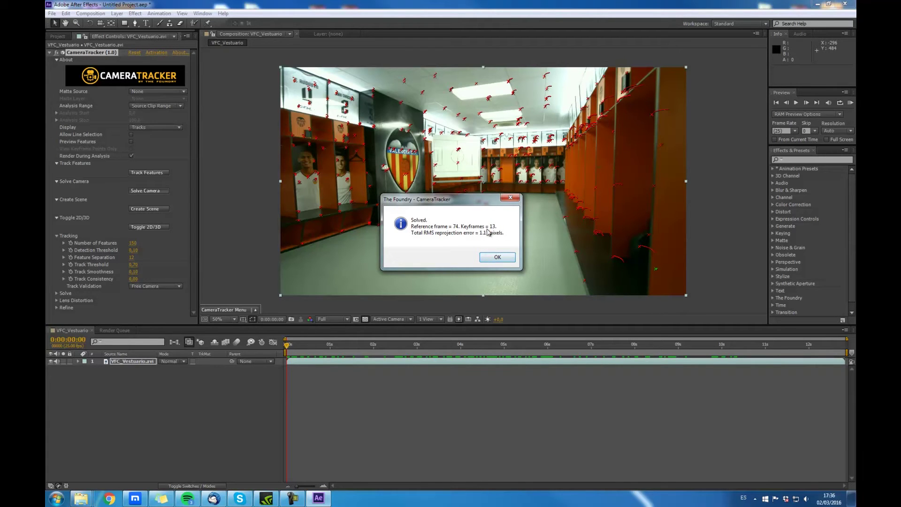
{"action": "left_click", "coordinate": [497, 257]}
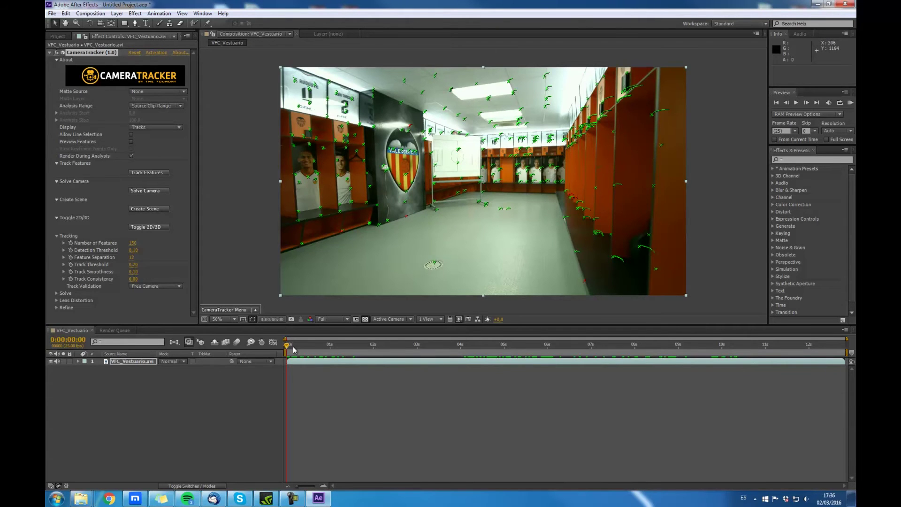
{"action": "left_click_drag", "start_coordinate": [298, 345], "coordinate": [503, 345]}
{"action": "left_click", "coordinate": [417, 338]}
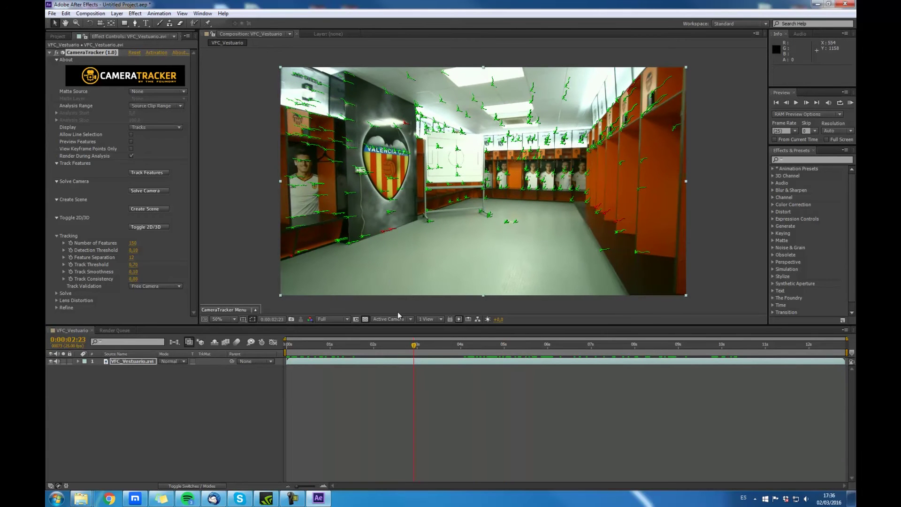
{"action": "left_click_drag", "start_coordinate": [417, 338], "coordinate": [285, 344]}
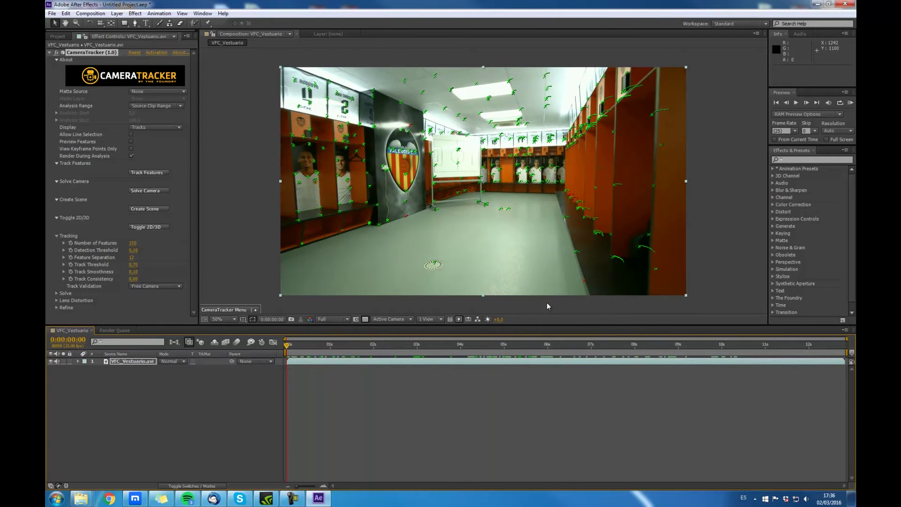
{"action": "left_click", "coordinate": [55, 306]}
{"action": "scroll", "coordinate": [167, 277], "scroll_direction": "down", "scroll_amount": 5}
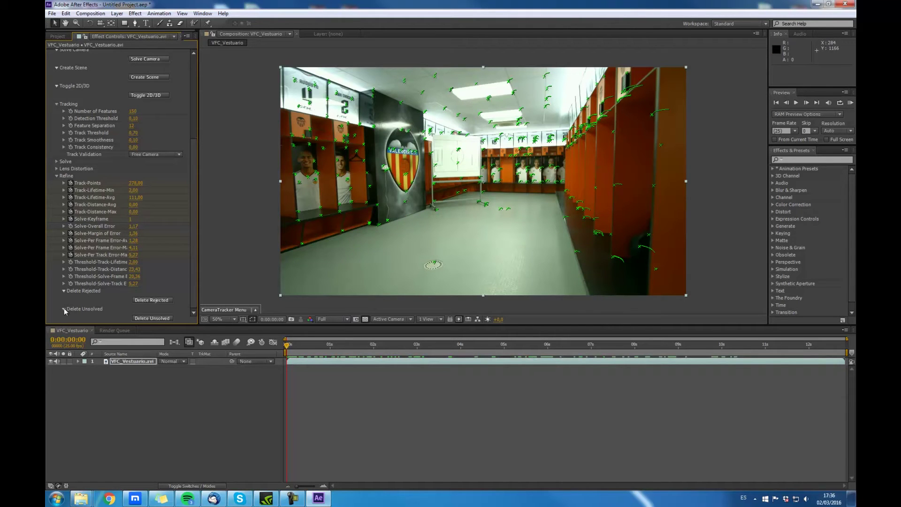
Collapse the refine settings and re-solve the camera, accepting the 1.16-pixel error.
{"action": "left_click", "coordinate": [56, 176]}
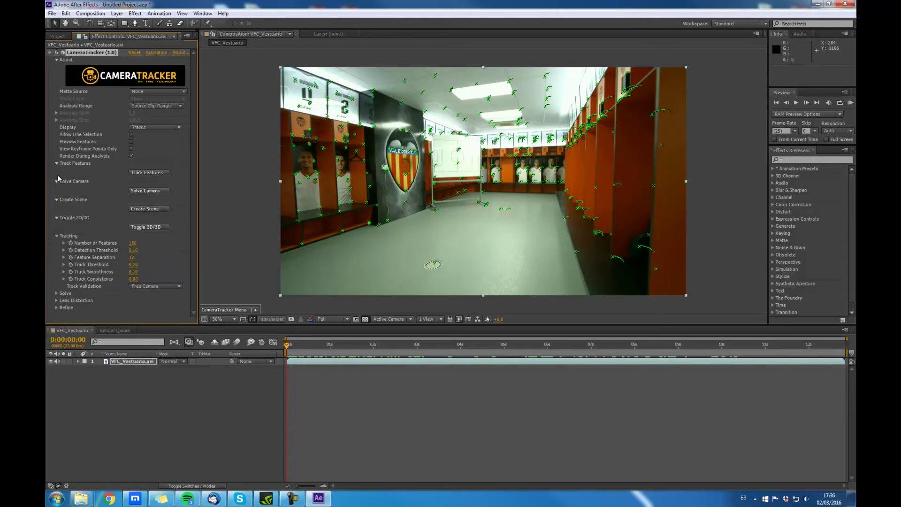
{"action": "left_click", "coordinate": [149, 191]}
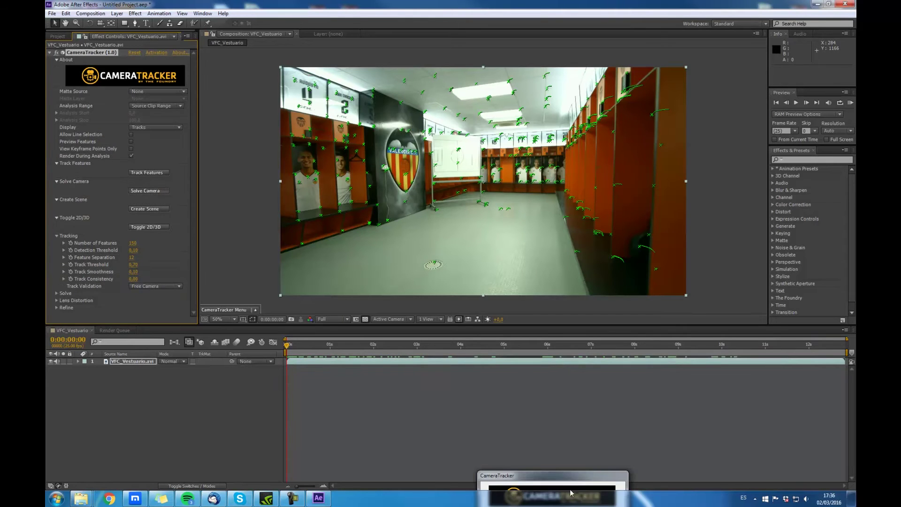
{"action": "left_click_drag", "start_coordinate": [548, 476], "coordinate": [546, 399]}
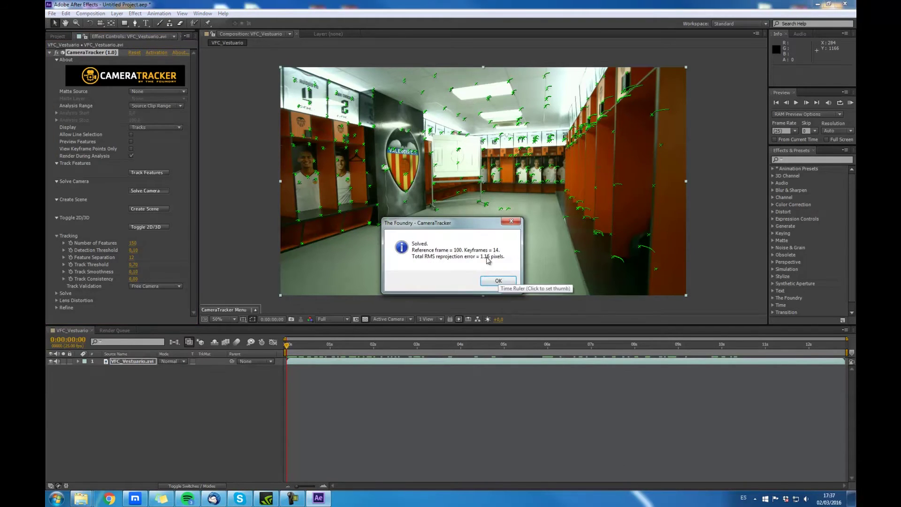
{"action": "left_click", "coordinate": [498, 281]}
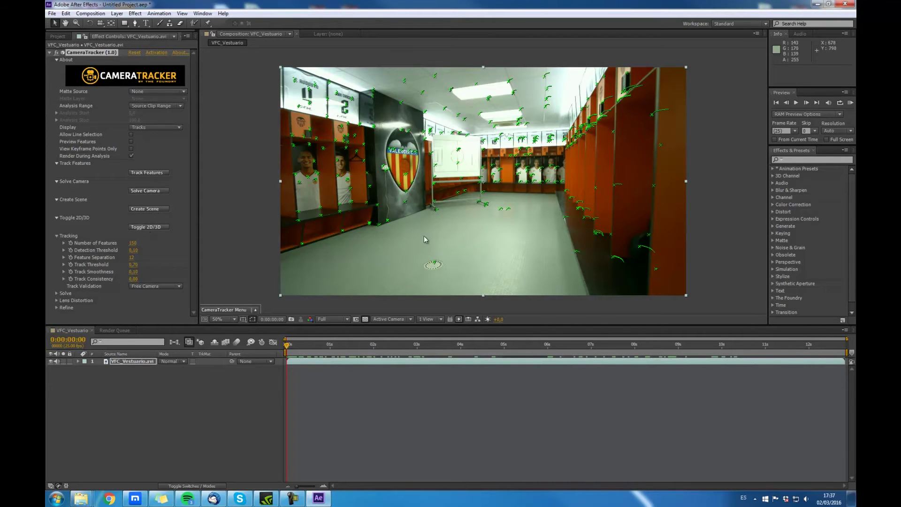
Create the CameraTracker scene and scrub the timeline to check the new camera and scene layers.
{"action": "left_click", "coordinate": [152, 209]}
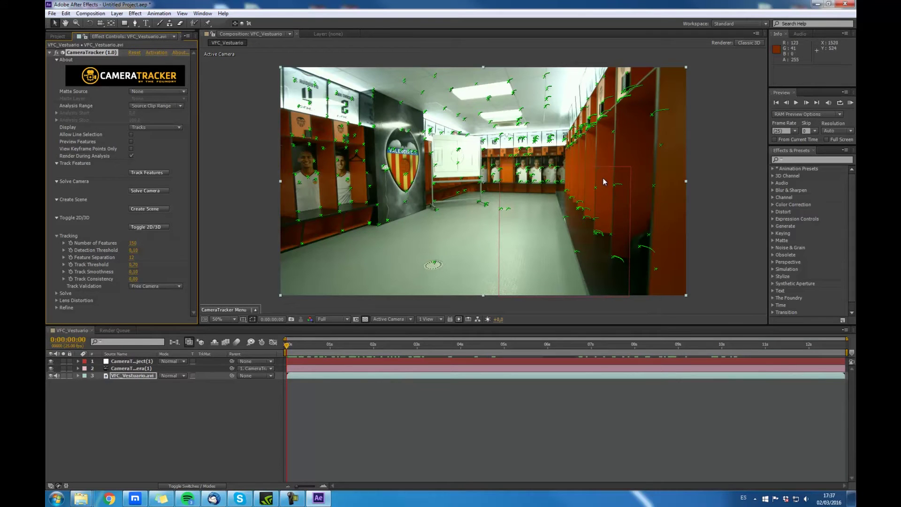
{"action": "left_click_drag", "start_coordinate": [312, 348], "coordinate": [647, 350]}
{"action": "left_click_drag", "start_coordinate": [488, 354], "coordinate": [287, 351]}
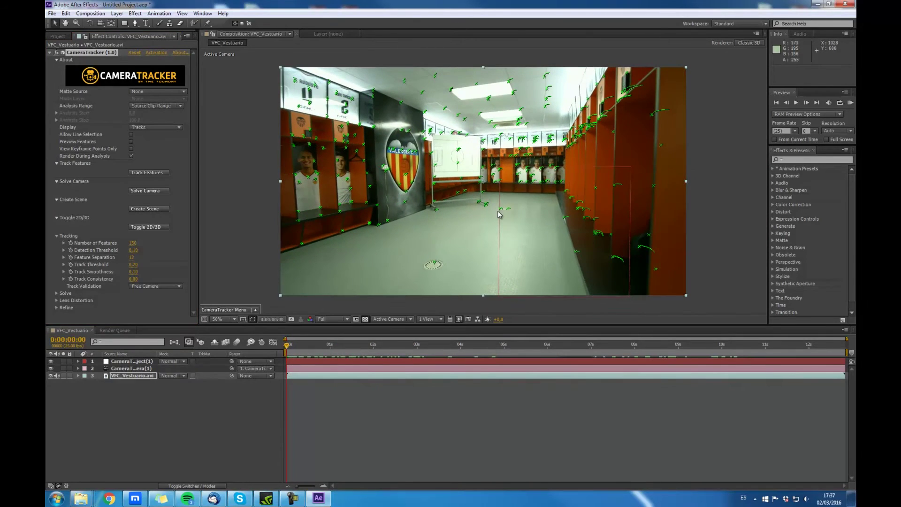
{"action": "mouse_move", "coordinate": [497, 211]}
{"action": "left_click", "coordinate": [310, 359]}
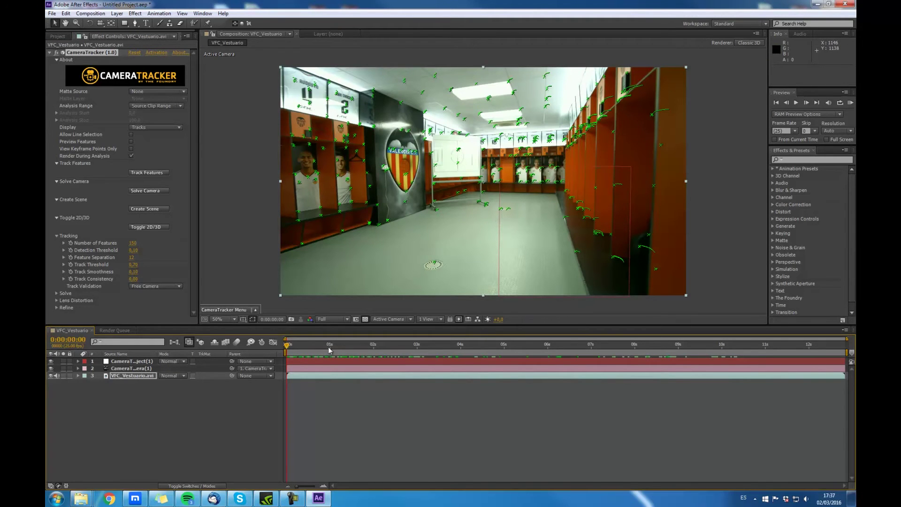
{"action": "left_click_drag", "start_coordinate": [360, 348], "coordinate": [261, 348]}
Toggle 2D/3D to the point cloud and back to the footage with green tracks.
{"action": "left_click", "coordinate": [149, 228]}
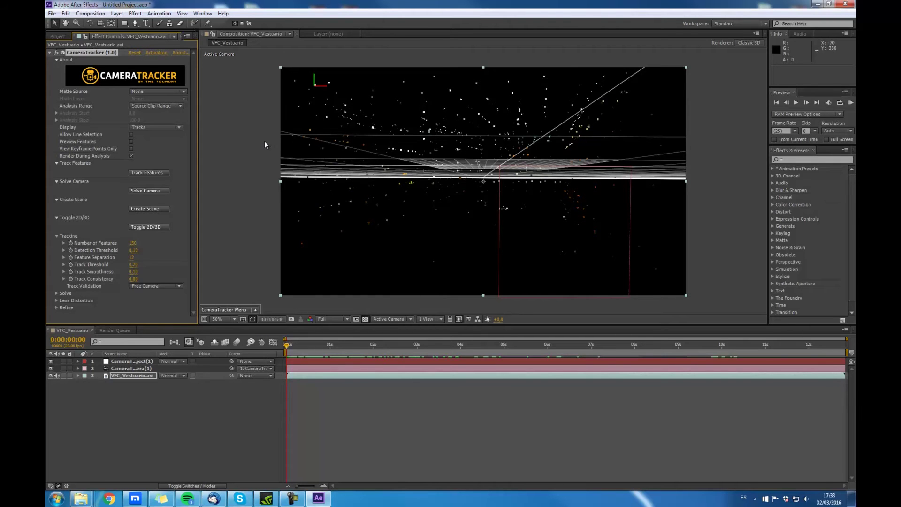
{"action": "left_click", "coordinate": [141, 226]}
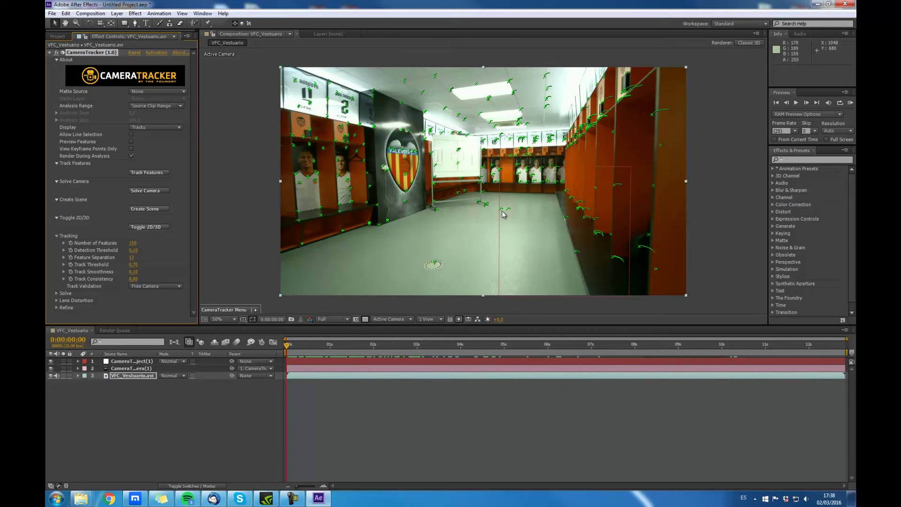
{"action": "mouse_move", "coordinate": [500, 213]}
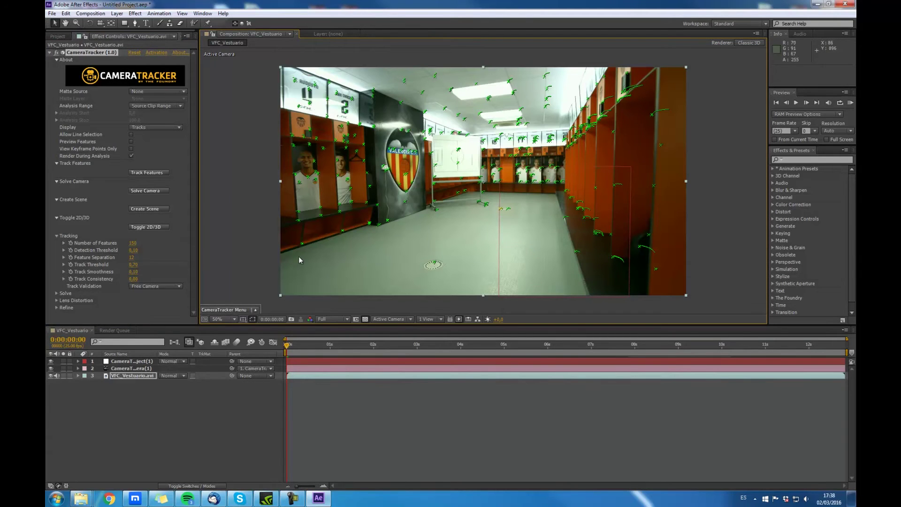
Set the ground plane origin on the floor tracks and scrub to confirm it holds.
{"action": "left_click", "coordinate": [254, 310]}
{"action": "mouse_move", "coordinate": [236, 294]}
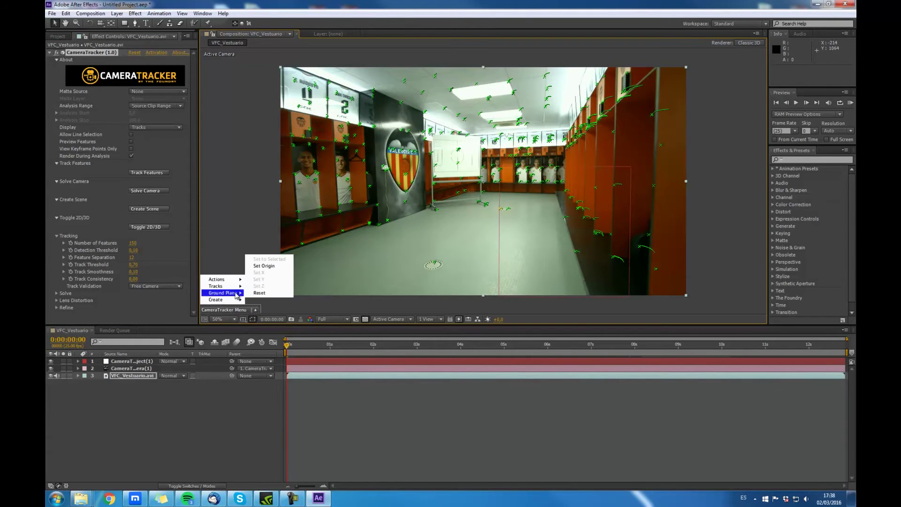
{"action": "left_click", "coordinate": [270, 266]}
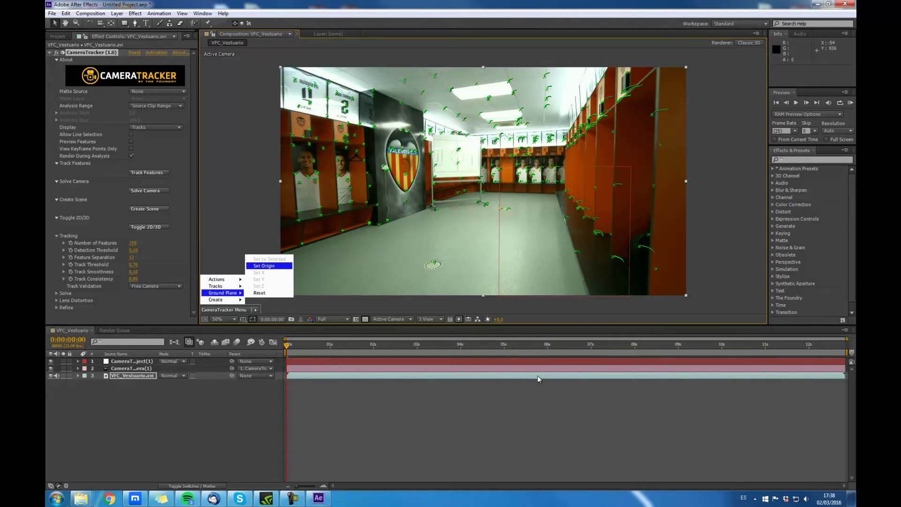
{"action": "left_click", "coordinate": [340, 263]}
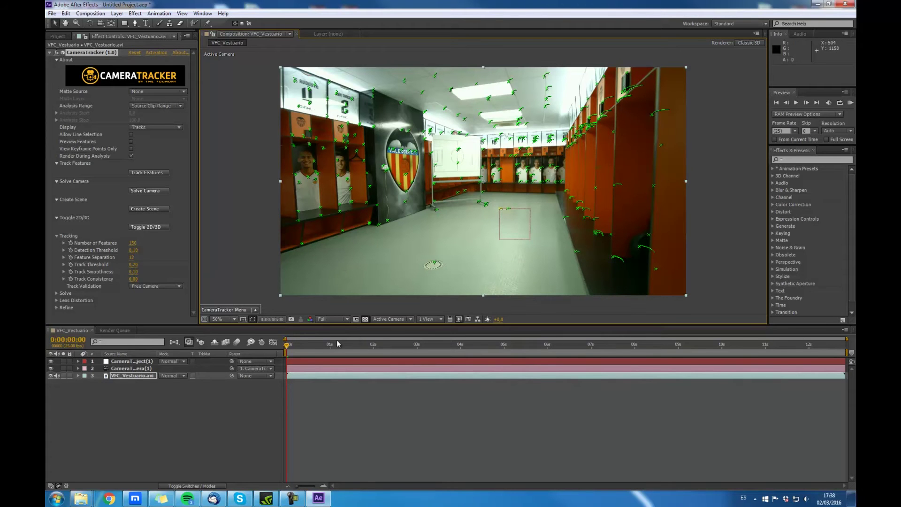
{"action": "mouse_move", "coordinate": [298, 344]}
{"action": "left_mouse_down"}
{"action": "mouse_move", "coordinate": [495, 359]}
{"action": "mouse_move", "coordinate": [810, 360]}
{"action": "mouse_move", "coordinate": [283, 353]}
{"action": "mouse_move", "coordinate": [657, 359]}
{"action": "mouse_move", "coordinate": [285, 344]}
{"action": "left_mouse_up"}
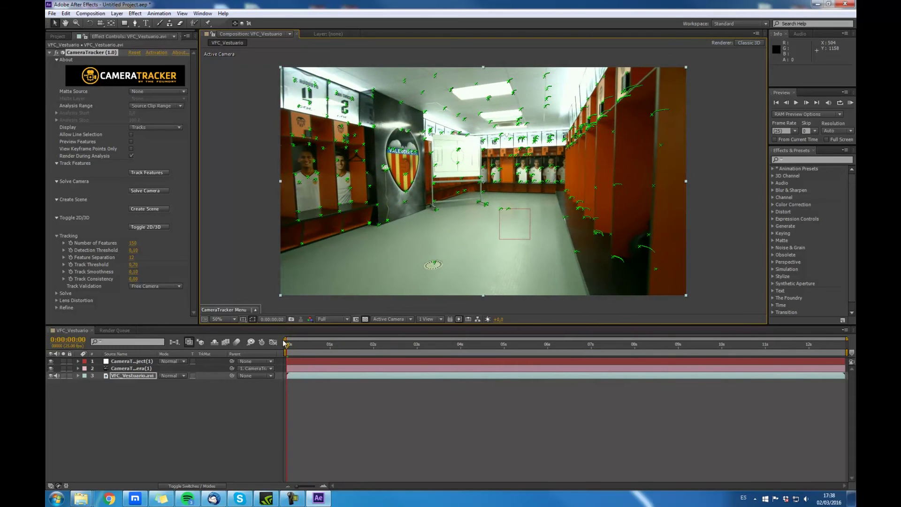
Align the ground plane's Z axis to the tracked floor points.
{"action": "left_click", "coordinate": [256, 310]}
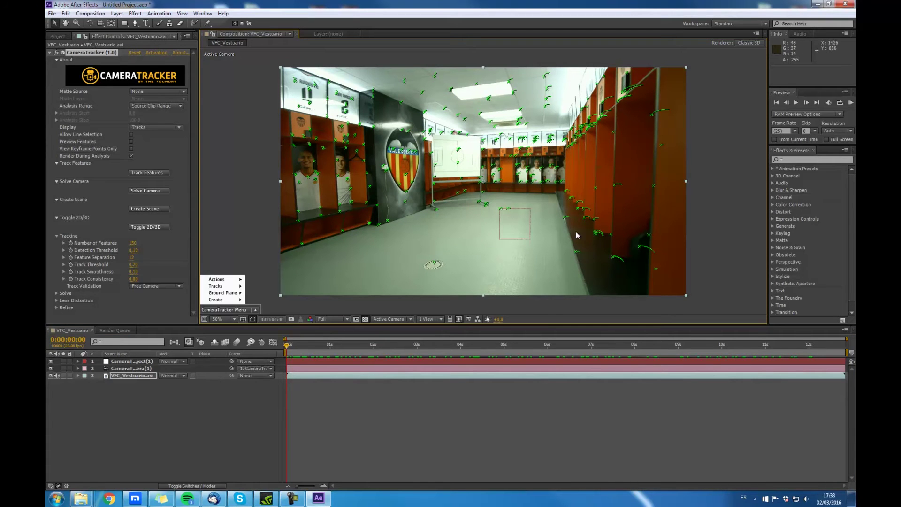
{"action": "left_click", "coordinate": [576, 254]}
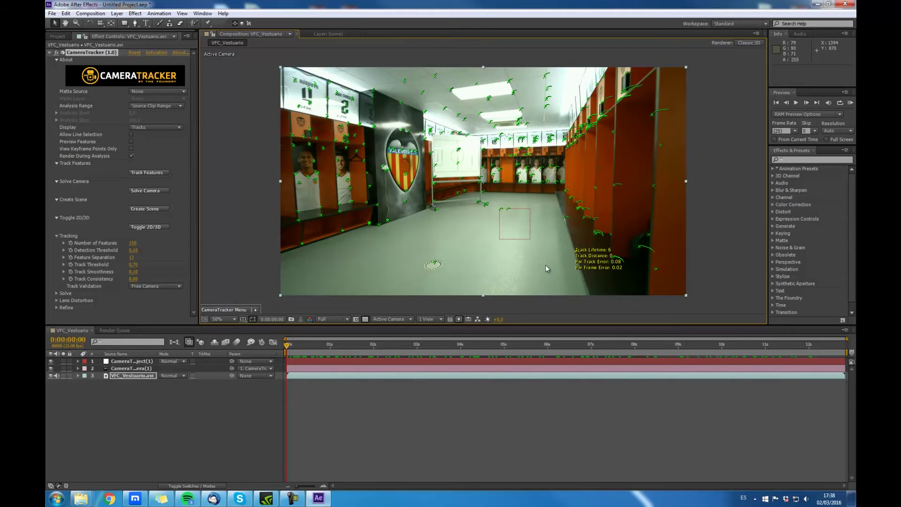
{"action": "mouse_move", "coordinate": [564, 218]}
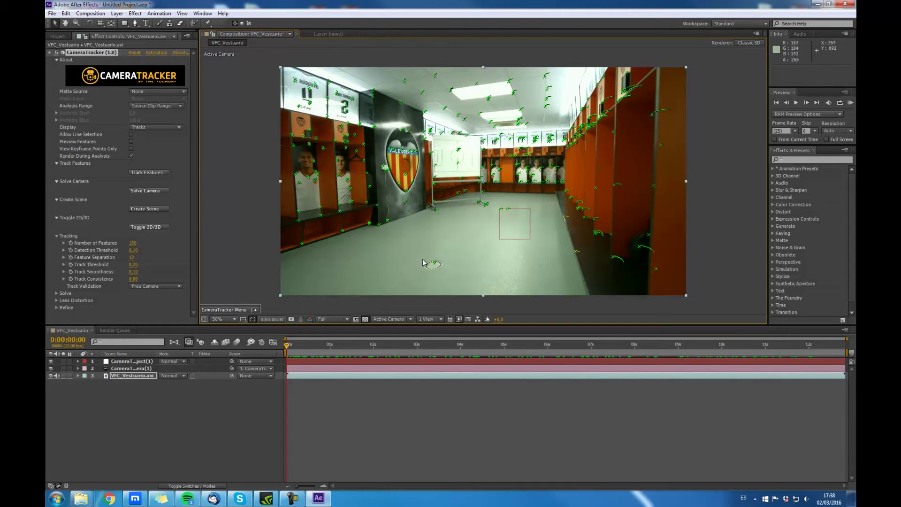
{"action": "left_click", "coordinate": [256, 310]}
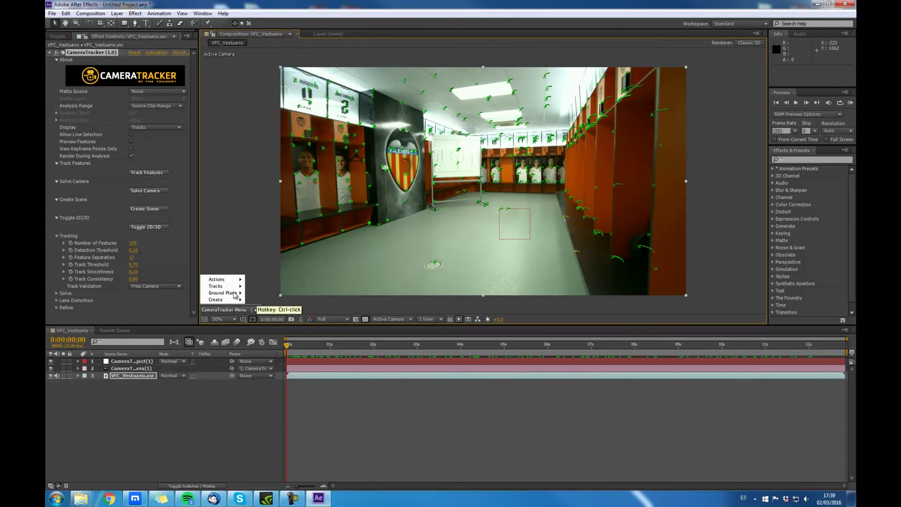
{"action": "mouse_move", "coordinate": [233, 292]}
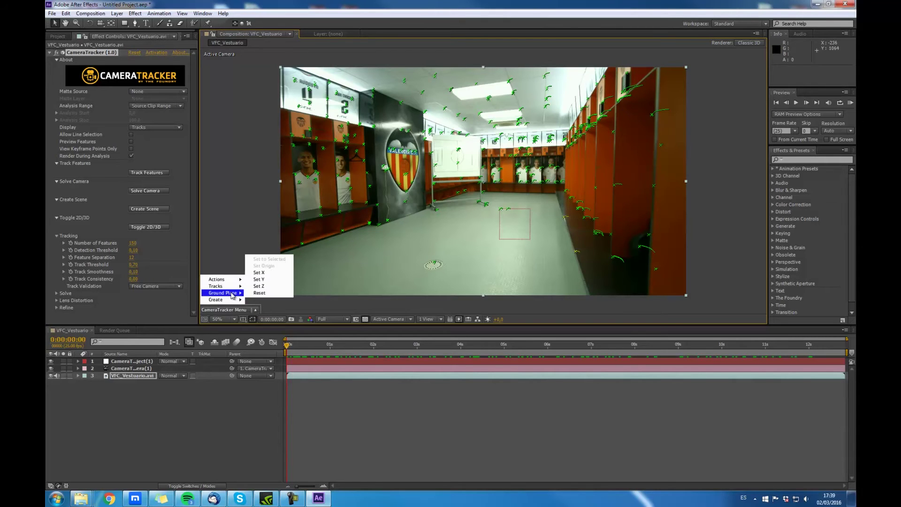
{"action": "left_click", "coordinate": [266, 288]}
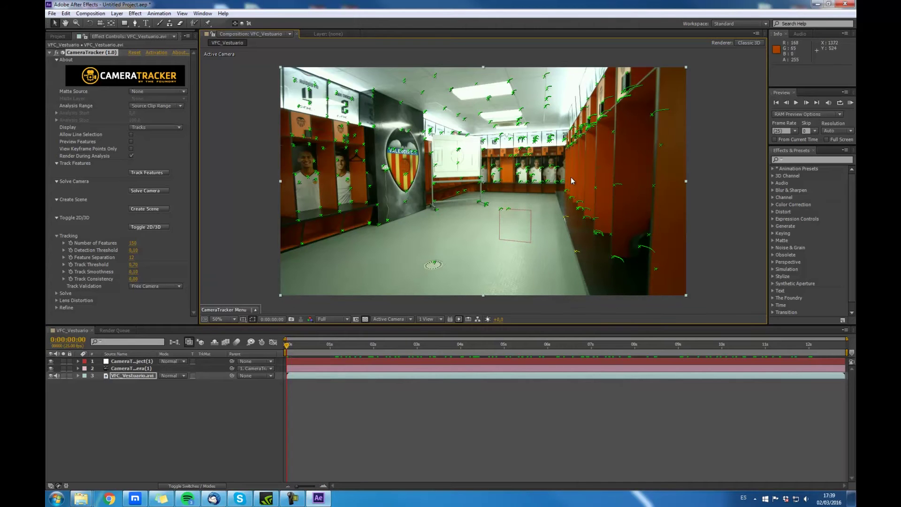
Align the ground plane's Y axis to the tracked floor points.
{"action": "mouse_move", "coordinate": [570, 197]}
{"action": "mouse_move", "coordinate": [573, 145]}
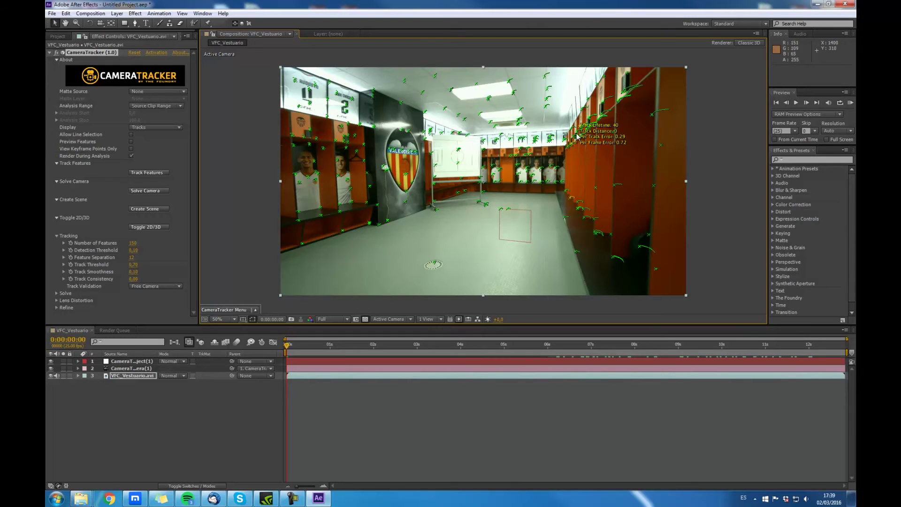
{"action": "left_click", "coordinate": [255, 310]}
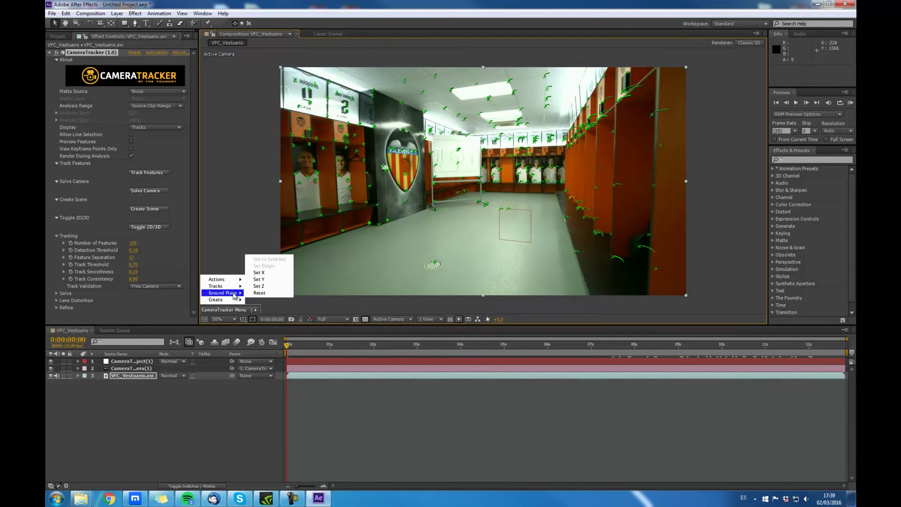
{"action": "left_click", "coordinate": [263, 280]}
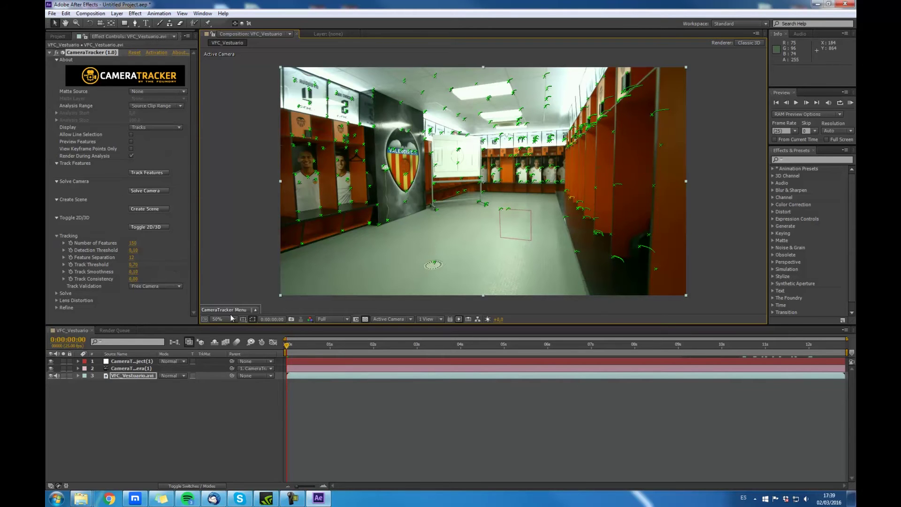
Toggle between footage and 3D views, ending on the point cloud over the ground grid.
{"action": "left_click", "coordinate": [255, 310]}
{"action": "left_click", "coordinate": [245, 220]}
{"action": "left_click", "coordinate": [138, 227]}
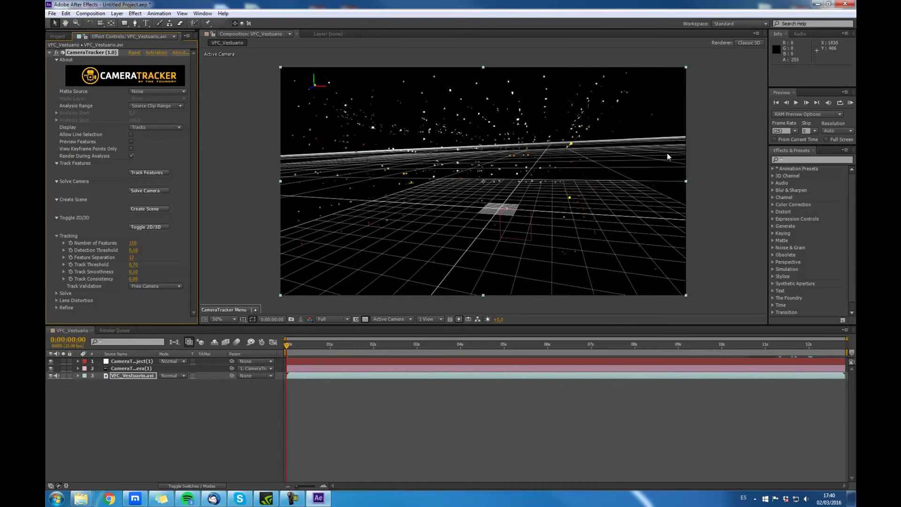
{"action": "left_click", "coordinate": [139, 227]}
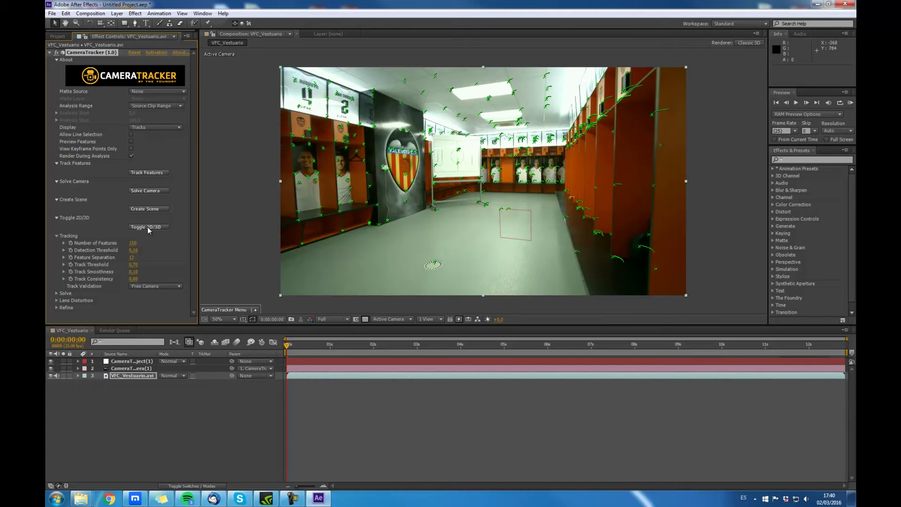
{"action": "left_click", "coordinate": [148, 226]}
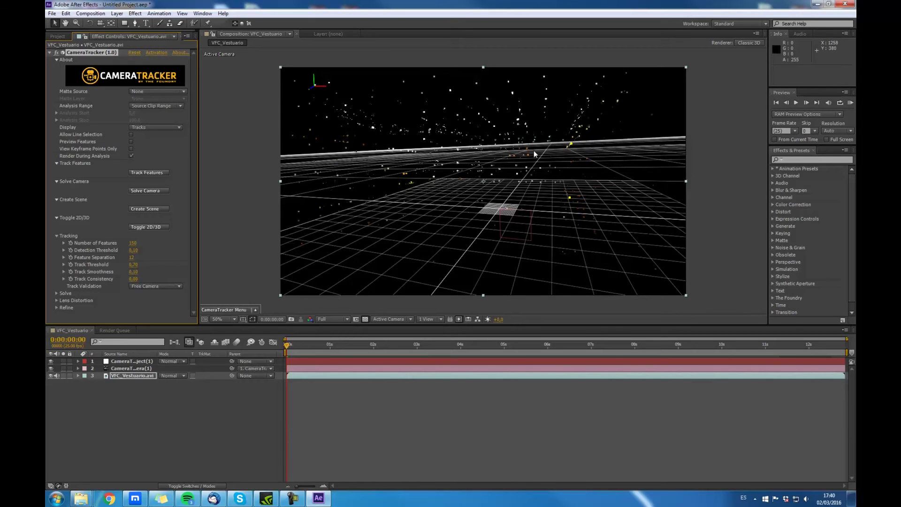
Rotate the CameraTracker null about 5° on X, about 7° on Y and about -1° on Z to level the grid on the floor.
{"action": "left_click", "coordinate": [79, 361]}
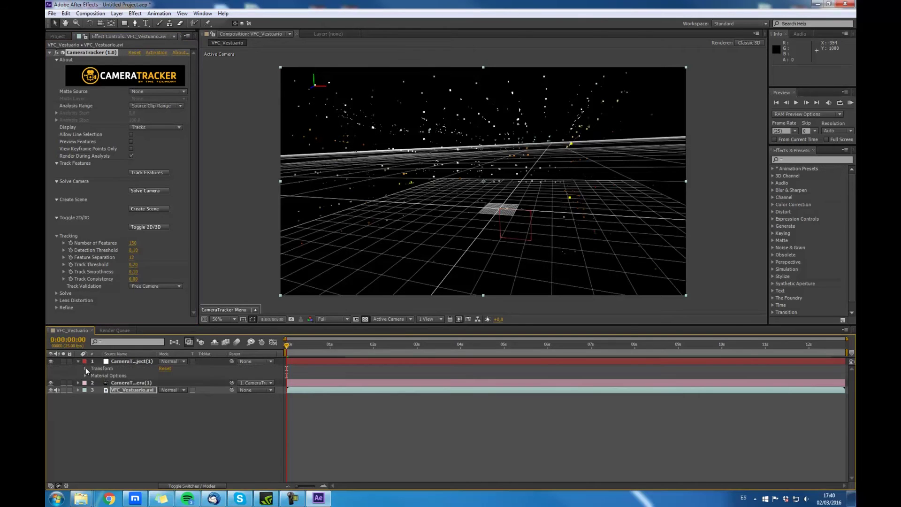
{"action": "left_click", "coordinate": [86, 369]}
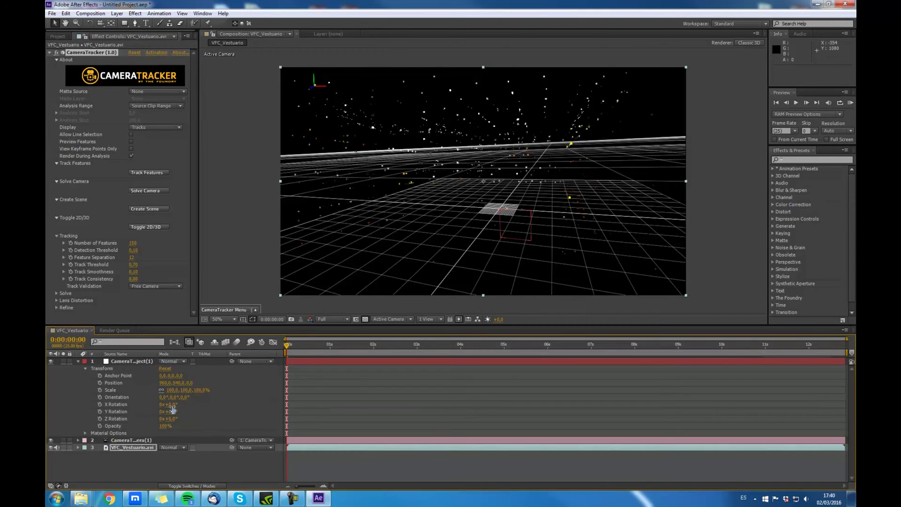
{"action": "left_click_drag", "start_coordinate": [172, 404], "coordinate": [179, 410]}
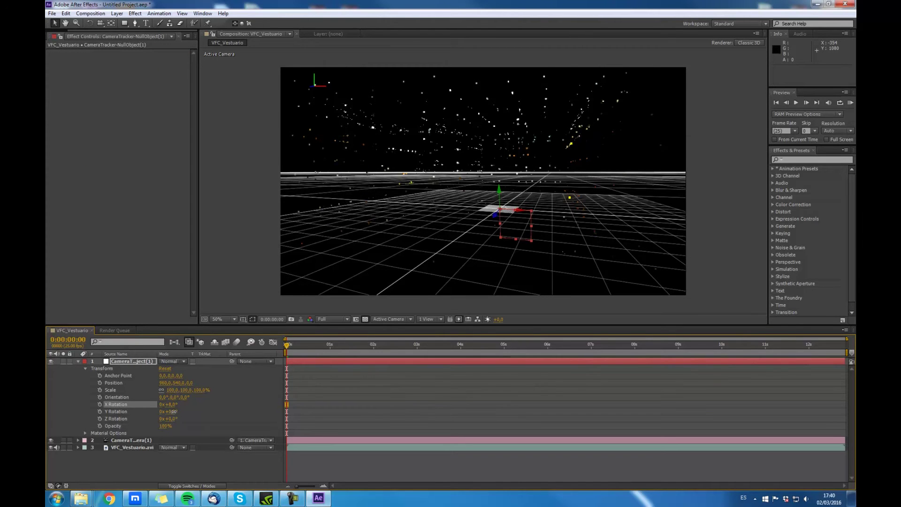
{"action": "left_click_drag", "start_coordinate": [174, 411], "coordinate": [176, 412]}
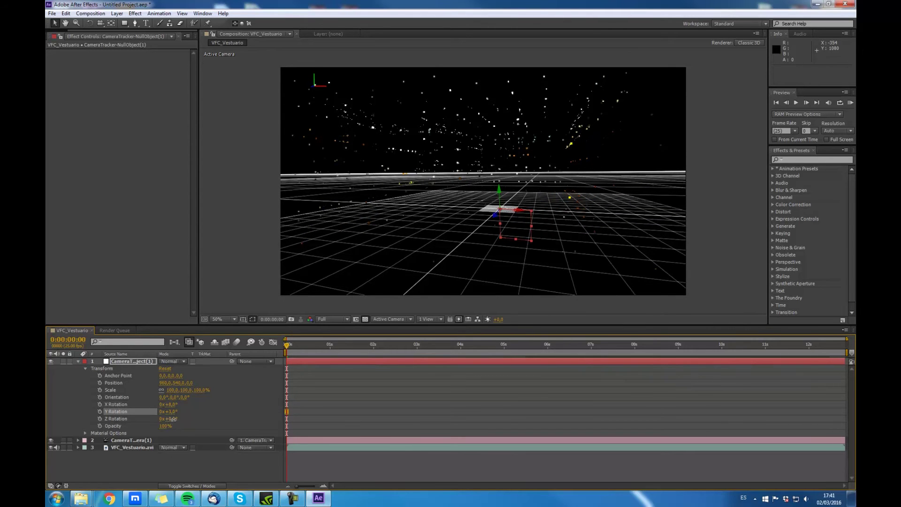
{"action": "left_click_drag", "start_coordinate": [172, 418], "coordinate": [176, 420]}
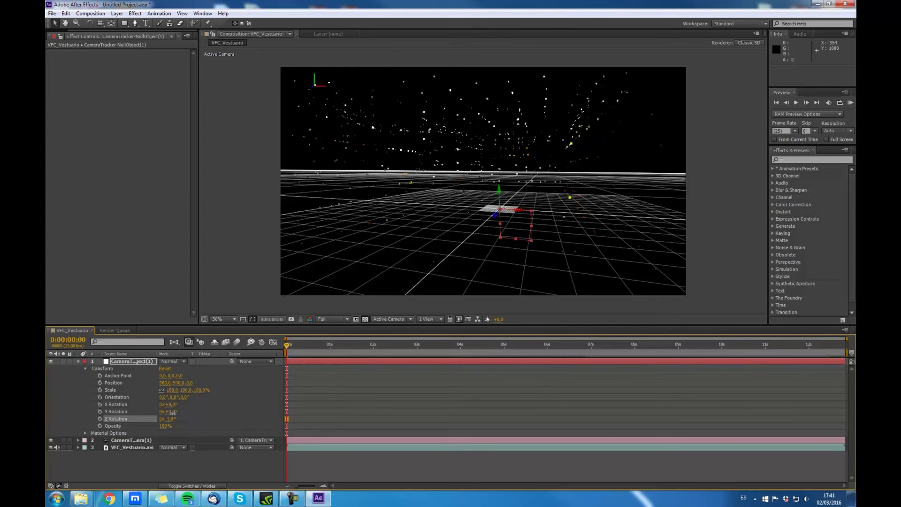
{"action": "mouse_move", "coordinate": [173, 412]}
{"action": "left_mouse_down"}
{"action": "mouse_move", "coordinate": [176, 405]}
{"action": "mouse_move", "coordinate": [178, 417]}
{"action": "left_mouse_up"}
{"action": "left_click", "coordinate": [130, 446]}
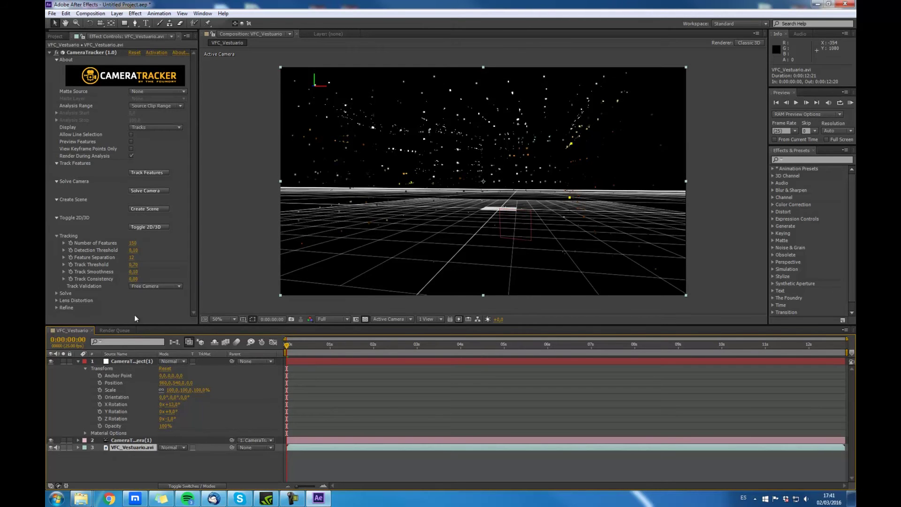
Compare the tracked footage with the 3D point-cloud view, end in 2D, and scrub to about 4 seconds.
{"action": "left_click", "coordinate": [144, 227]}
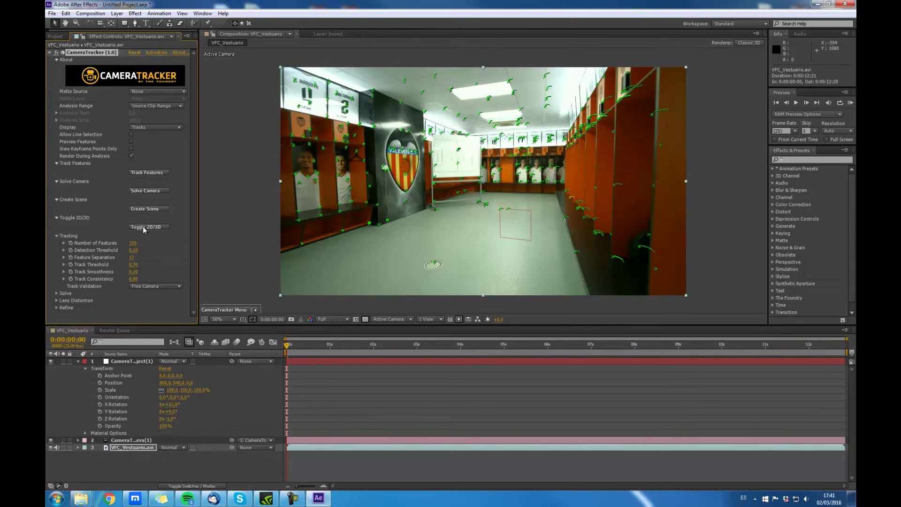
{"action": "left_click", "coordinate": [143, 226]}
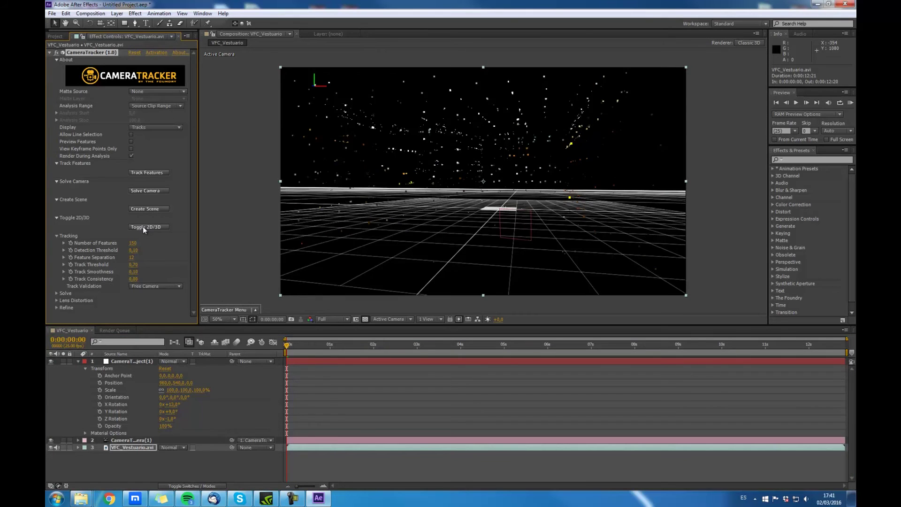
{"action": "left_click", "coordinate": [143, 226]}
{"action": "left_click", "coordinate": [142, 227]}
{"action": "left_click", "coordinate": [143, 227]}
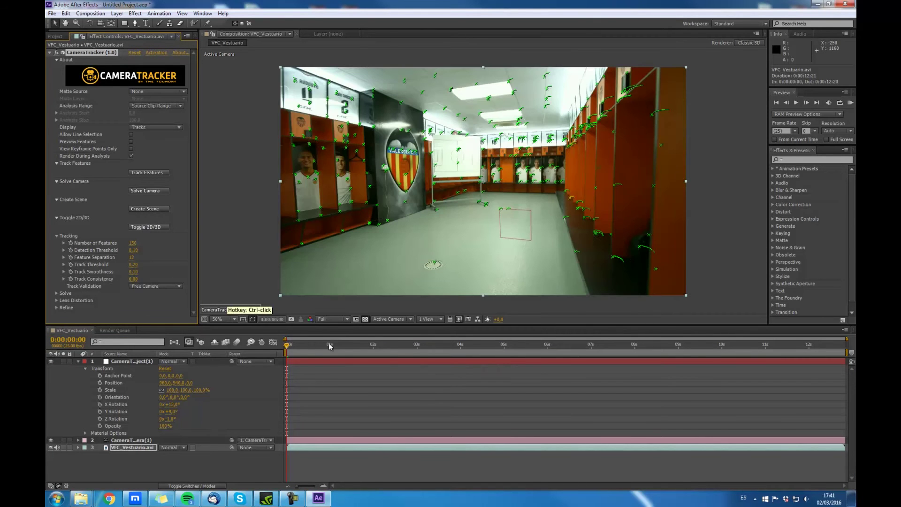
{"action": "left_click_drag", "start_coordinate": [302, 346], "coordinate": [140, 365]}
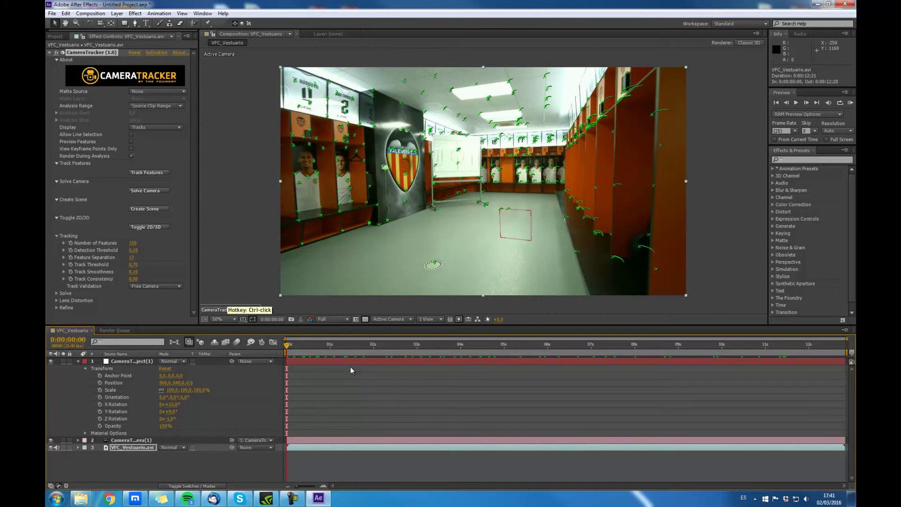
Start a Save As and navigate to the VIDEOS folder on Local Disk (D:).
{"action": "left_click", "coordinate": [52, 14]}
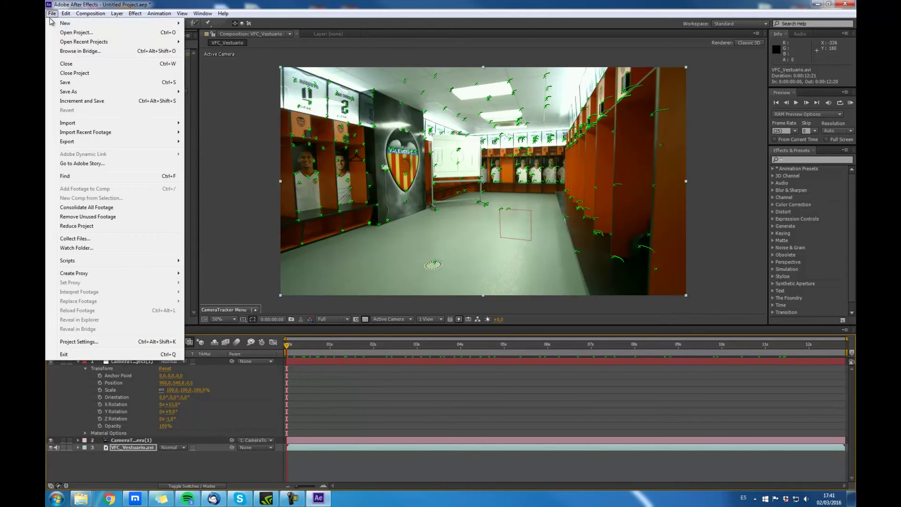
{"action": "mouse_move", "coordinate": [81, 95]}
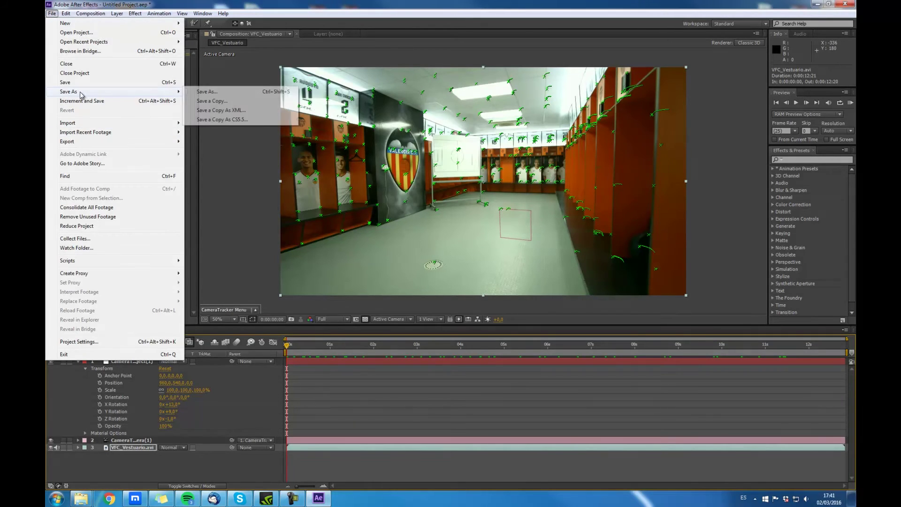
{"action": "left_click", "coordinate": [228, 93]}
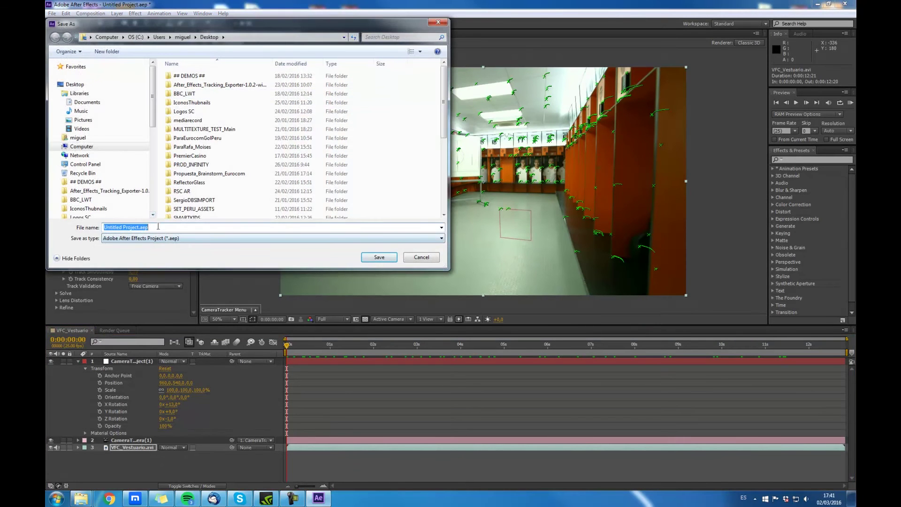
{"action": "left_click", "coordinate": [75, 85]}
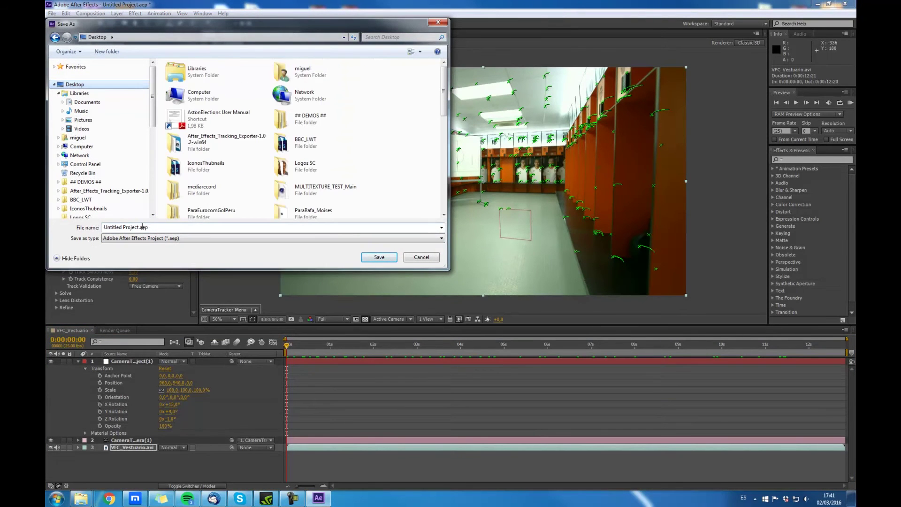
{"action": "left_click", "coordinate": [137, 227]}
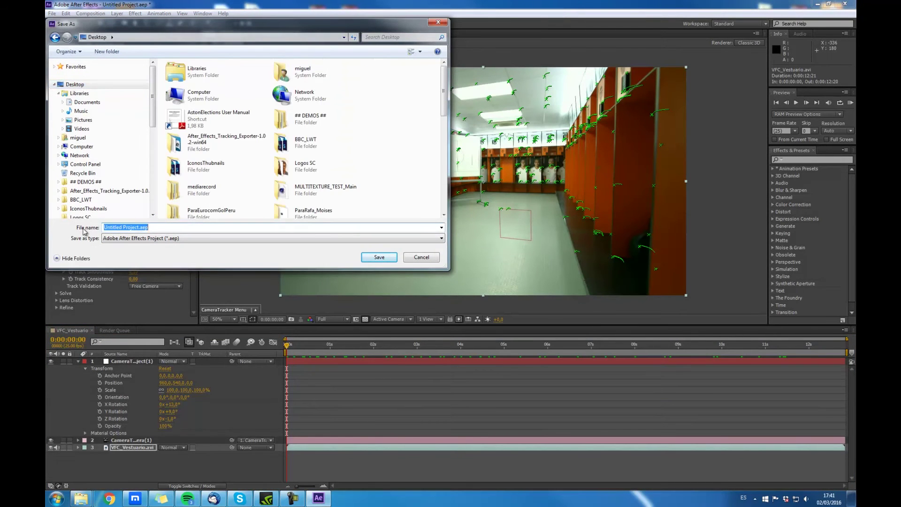
{"action": "left_click", "coordinate": [139, 228]}
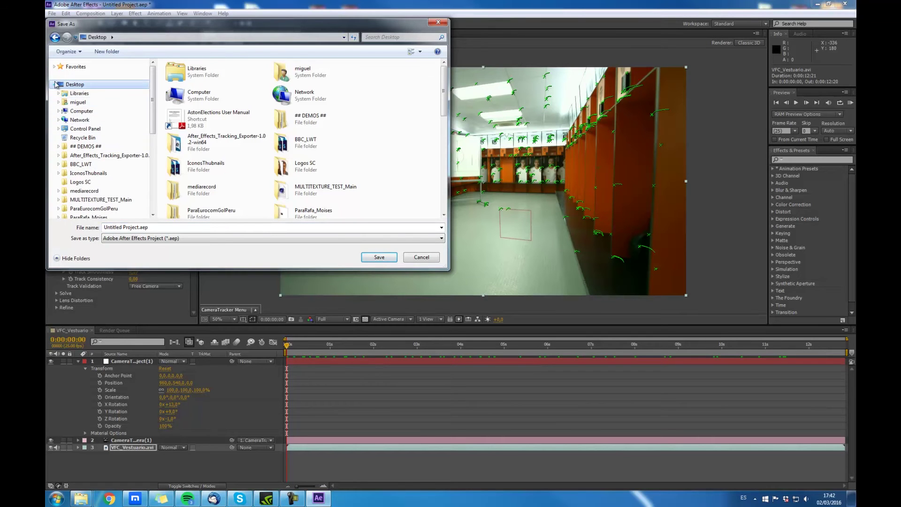
{"action": "left_click", "coordinate": [55, 85]}
{"action": "left_click", "coordinate": [55, 85]}
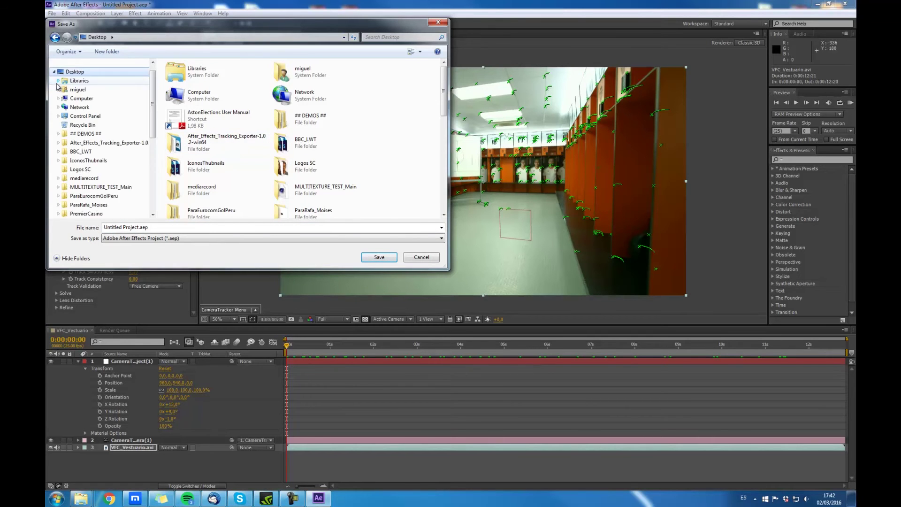
{"action": "left_click", "coordinate": [80, 170]}
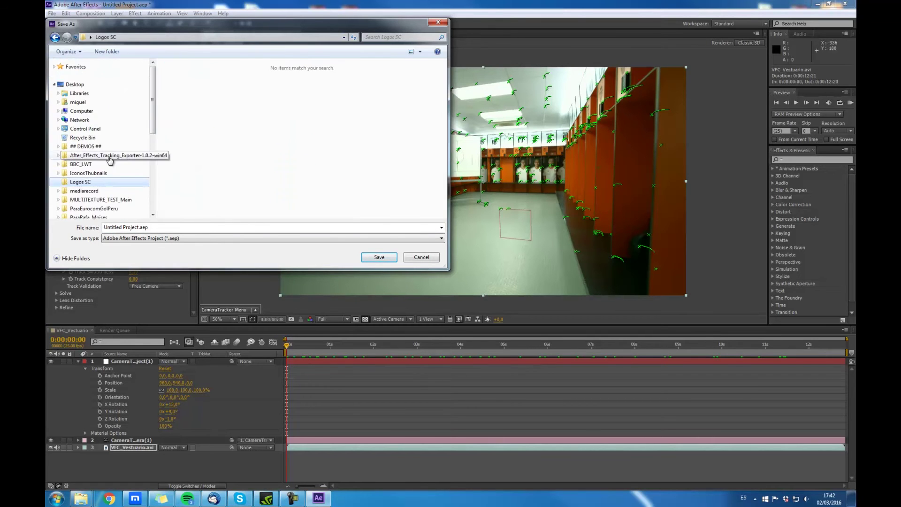
{"action": "left_click", "coordinate": [59, 111]}
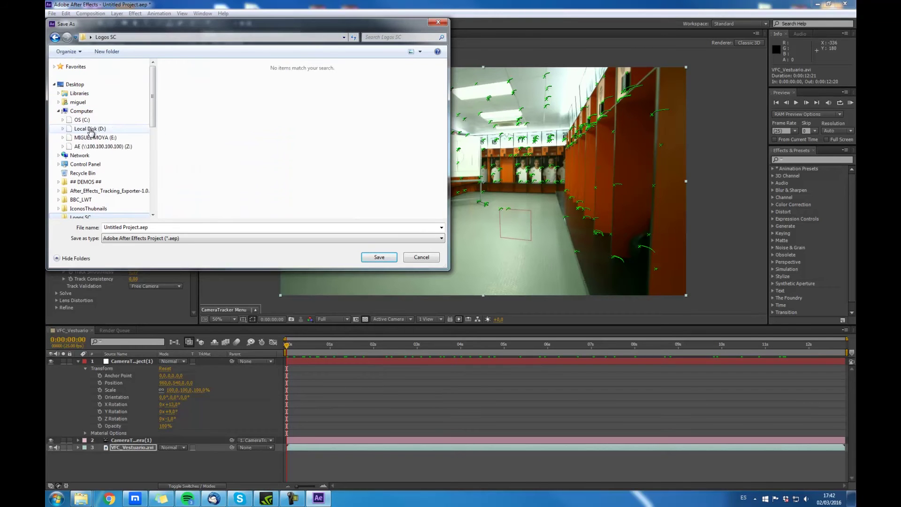
{"action": "left_click", "coordinate": [90, 128]}
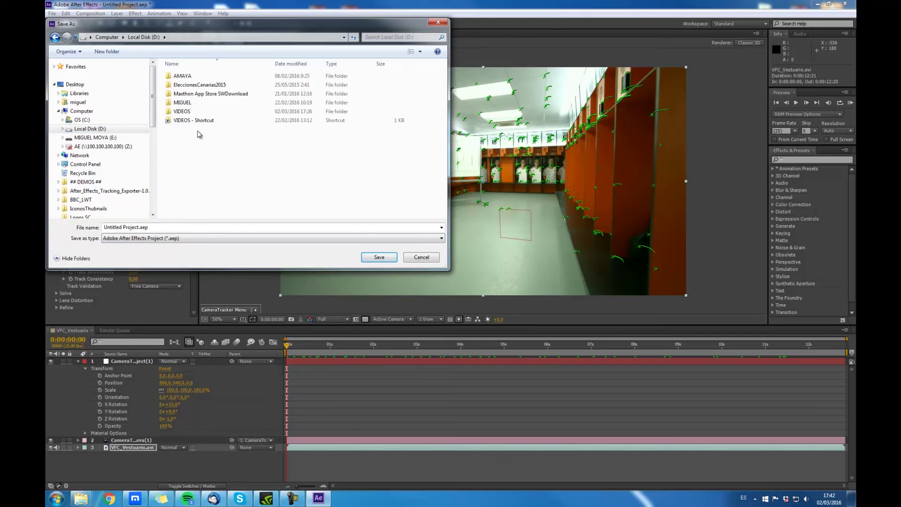
{"action": "left_click", "coordinate": [181, 112]}
{"action": "double_click", "coordinate": [181, 112]}
Name the project VESTUARIOTRACK.aep and save it.
{"action": "left_click", "coordinate": [139, 227]}
{"action": "left_click_drag", "start_coordinate": [139, 227], "coordinate": [101, 227]}
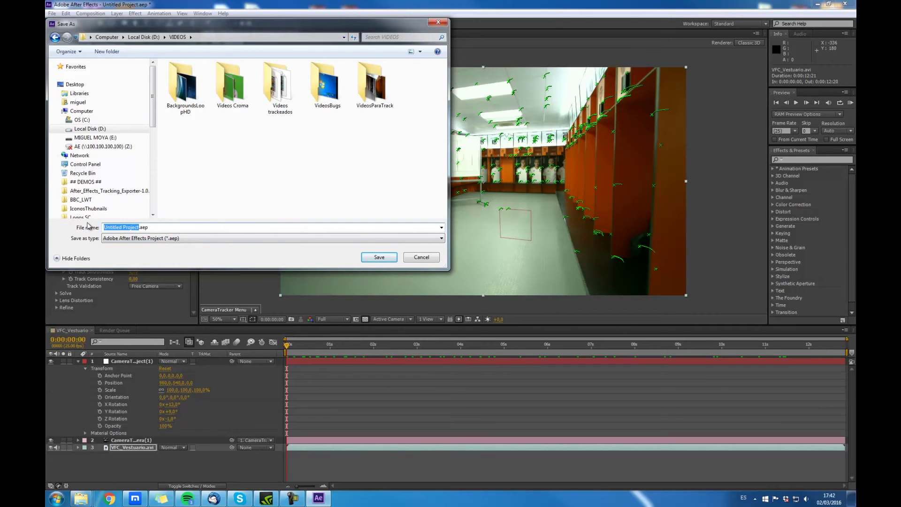
{"action": "type", "text": "VESTUARIOTRACK"}
{"action": "left_click", "coordinate": [386, 259]}
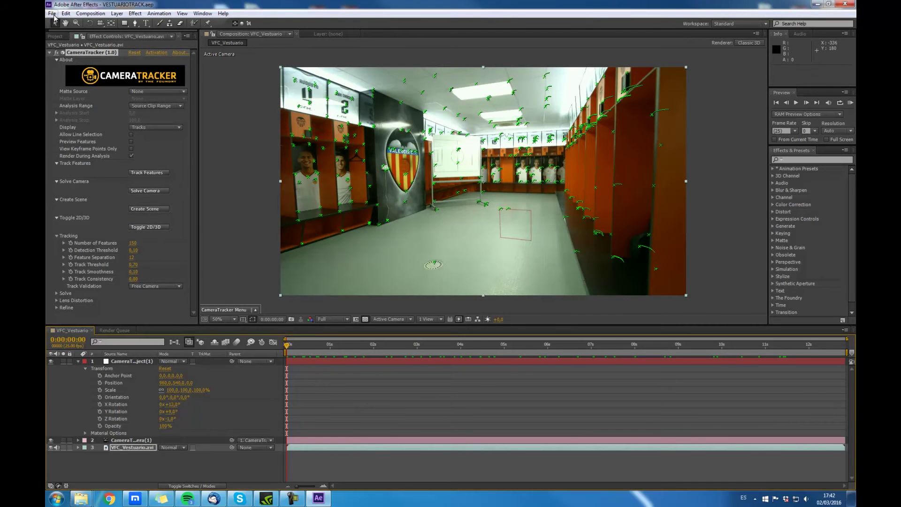
Run the Brainstorm After Effects Tracking Exporter 1.0 (64-bit) script from File > Scripts.
{"action": "left_click", "coordinate": [53, 14]}
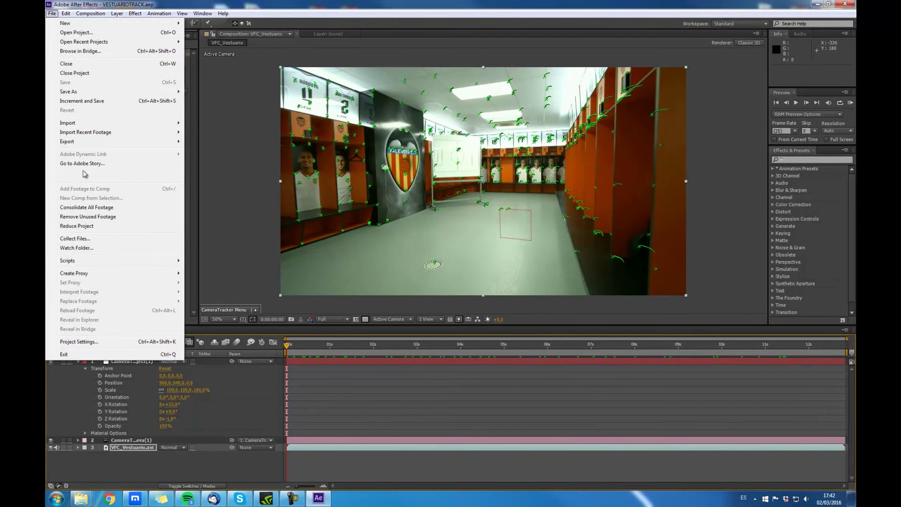
{"action": "mouse_move", "coordinate": [108, 261]}
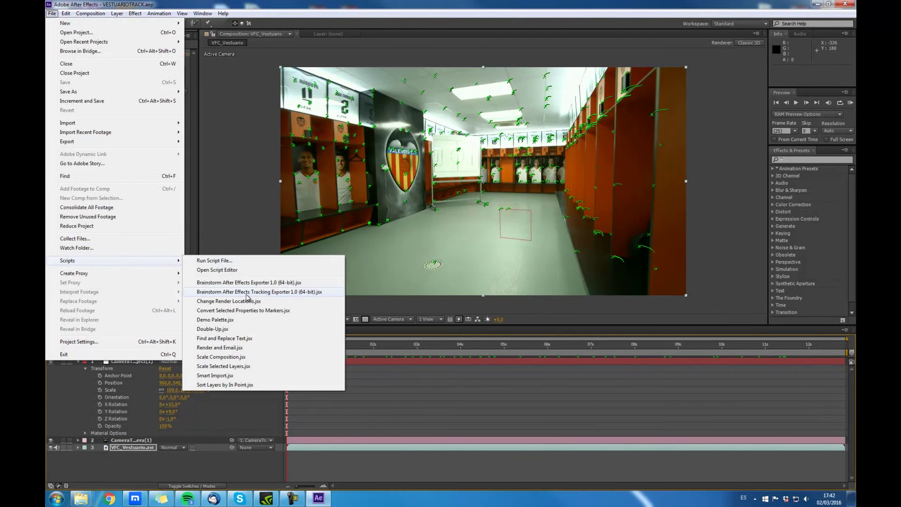
{"action": "left_click", "coordinate": [272, 292]}
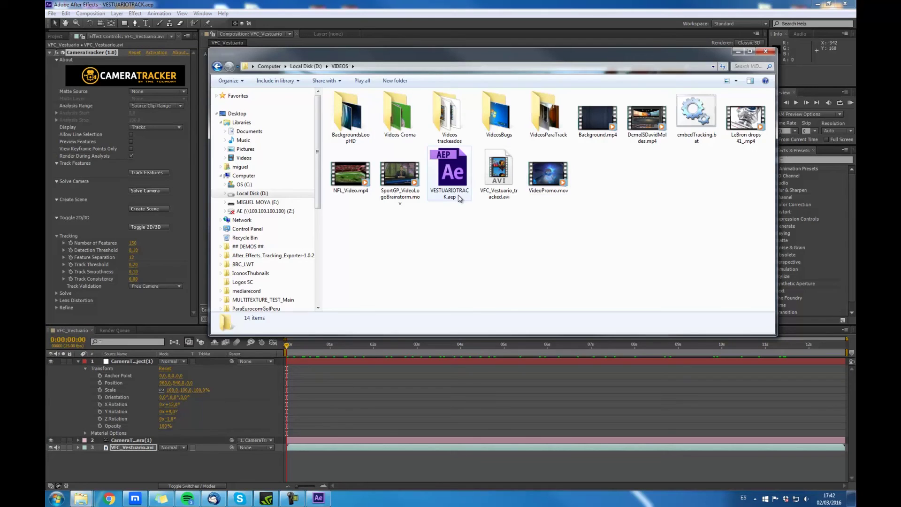
Select VESTUARIOTRACK.aep and VFC_Vestuario_tracked.avi in the VIDEOS folder, then switch to After Effects.
{"action": "left_click", "coordinate": [458, 196]}
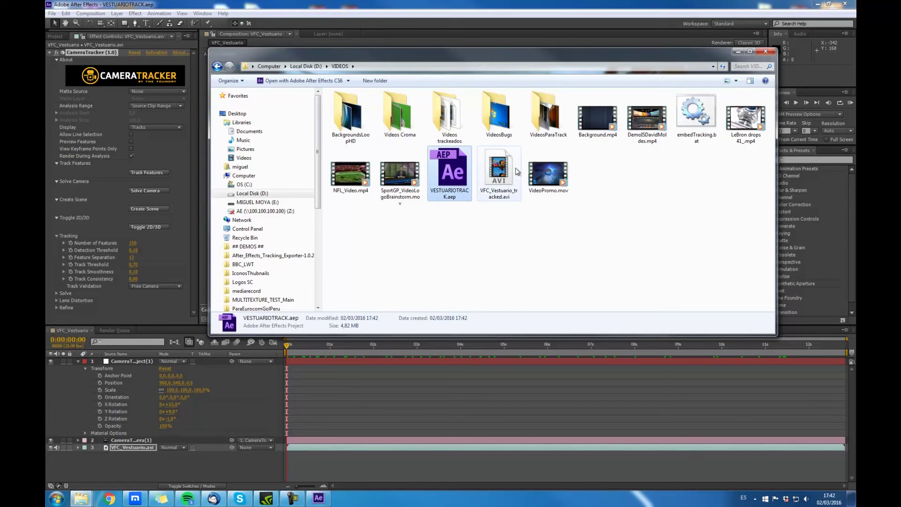
{"action": "left_click", "coordinate": [489, 180]}
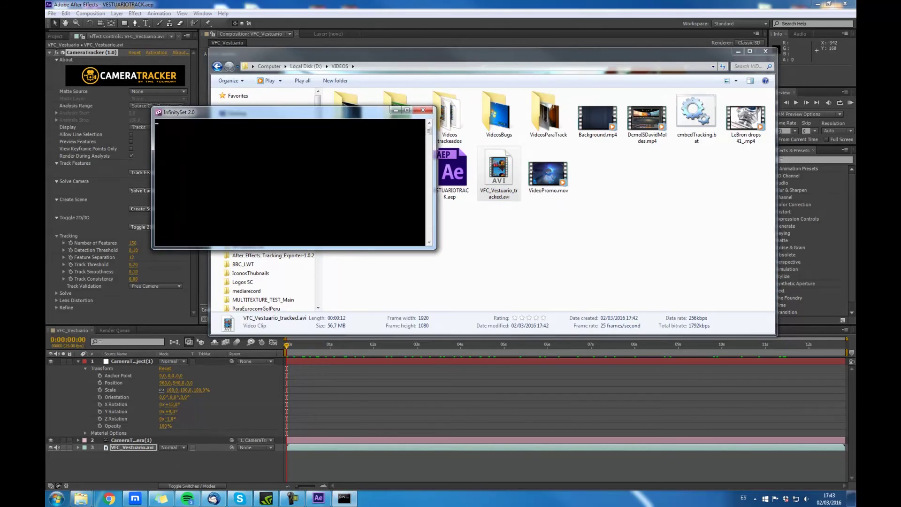
{"action": "left_click", "coordinate": [809, 4]}
Minimize After Effects, move the VIDEOS window aside, and cancel loading a saved project version.
{"action": "left_click", "coordinate": [817, 3]}
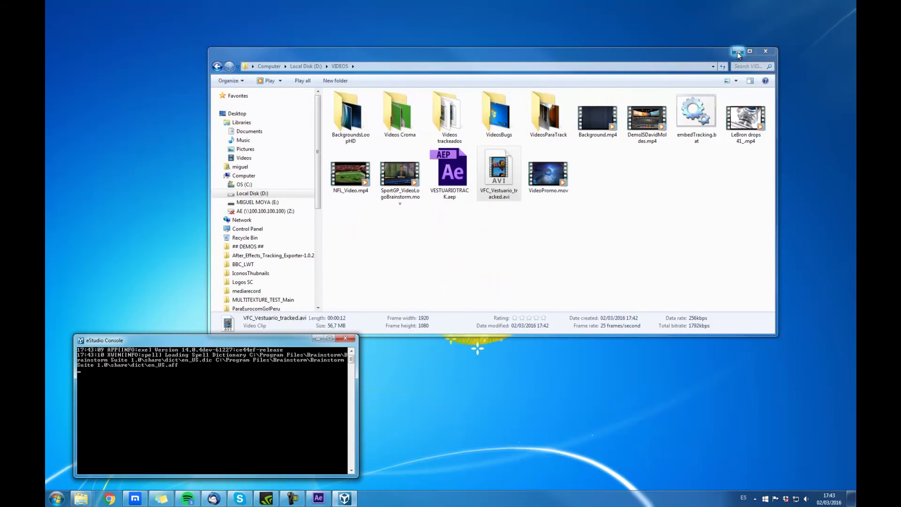
{"action": "left_click_drag", "start_coordinate": [613, 58], "coordinate": [856, 62]}
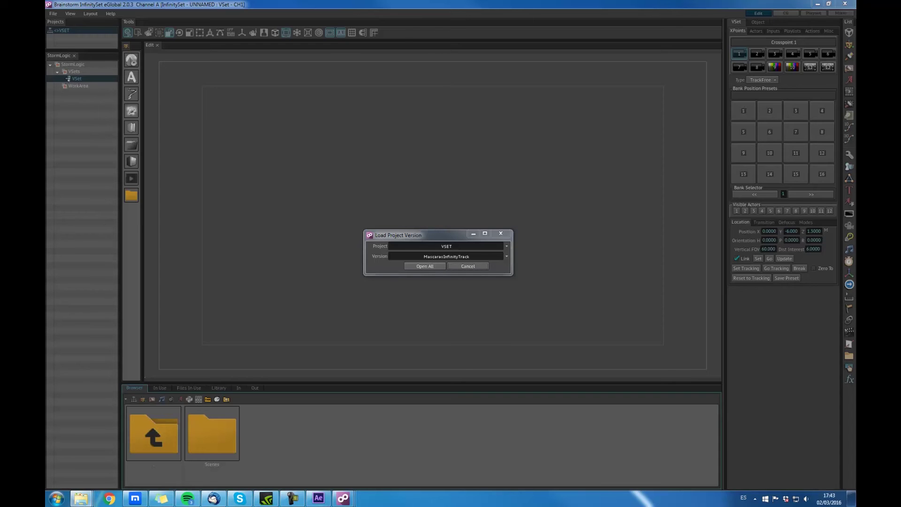
{"action": "left_click", "coordinate": [462, 266]}
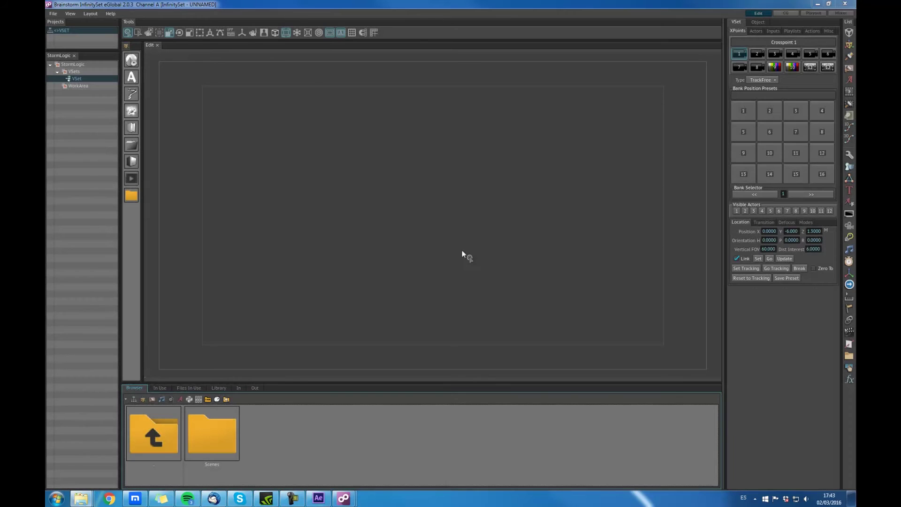
Toggle the ground plane grid and axis guide lines in the workspace view.
{"action": "left_click", "coordinate": [352, 33]}
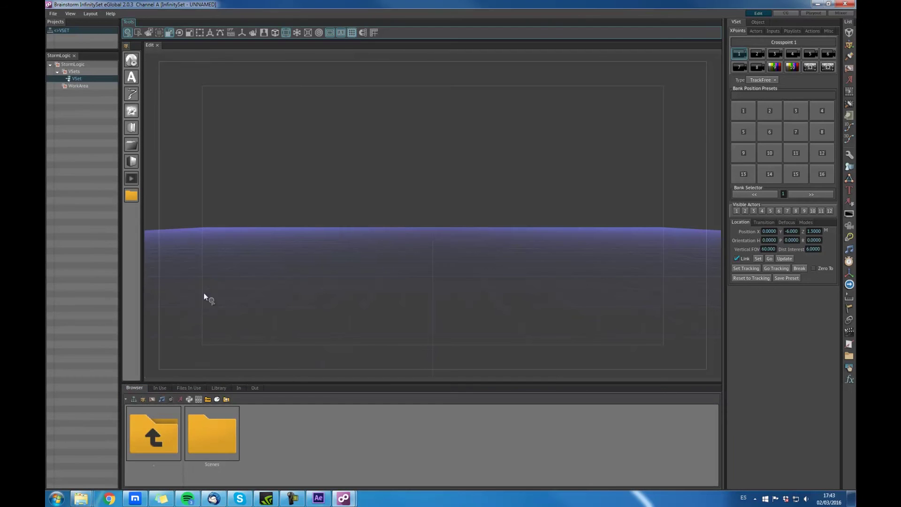
{"action": "left_click", "coordinate": [243, 31]}
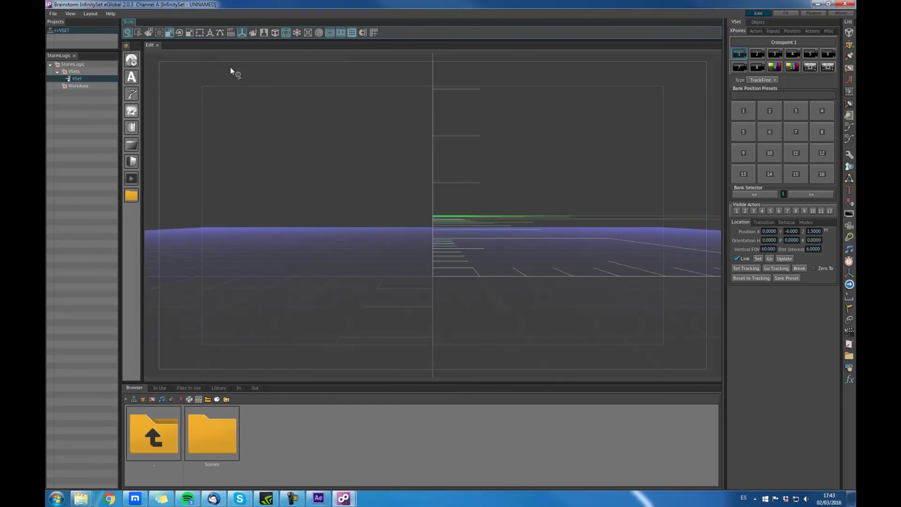
{"action": "left_click", "coordinate": [351, 34]}
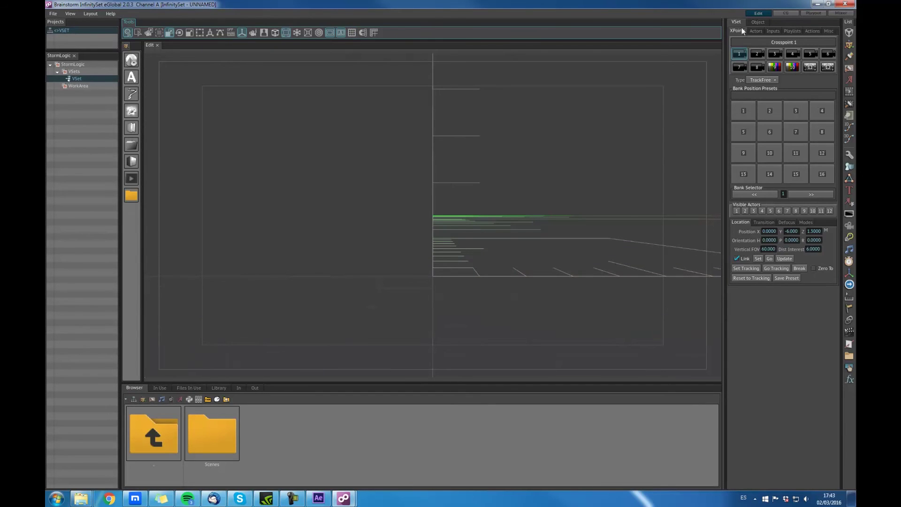
Set crosspoint 1 to type TrackAR with Playlist as its source.
{"action": "left_click", "coordinate": [741, 56]}
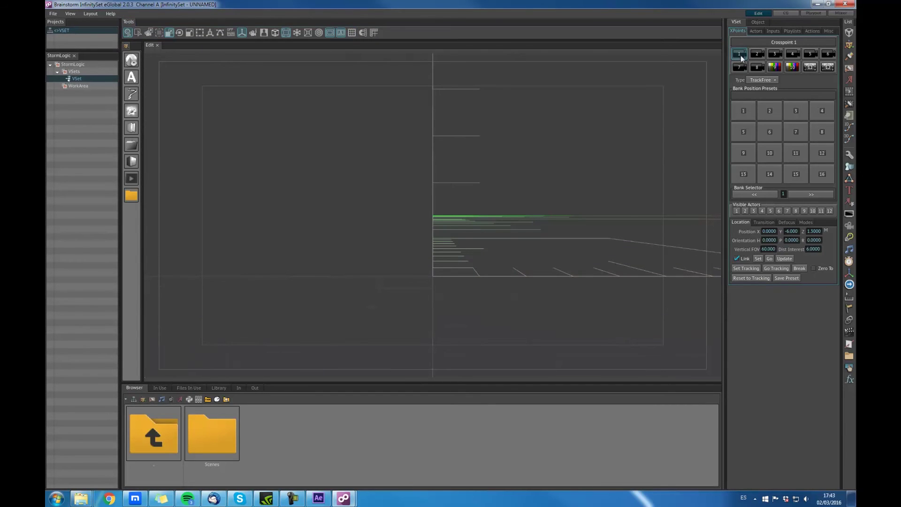
{"action": "left_click", "coordinate": [765, 80]}
{"action": "left_click", "coordinate": [761, 89]}
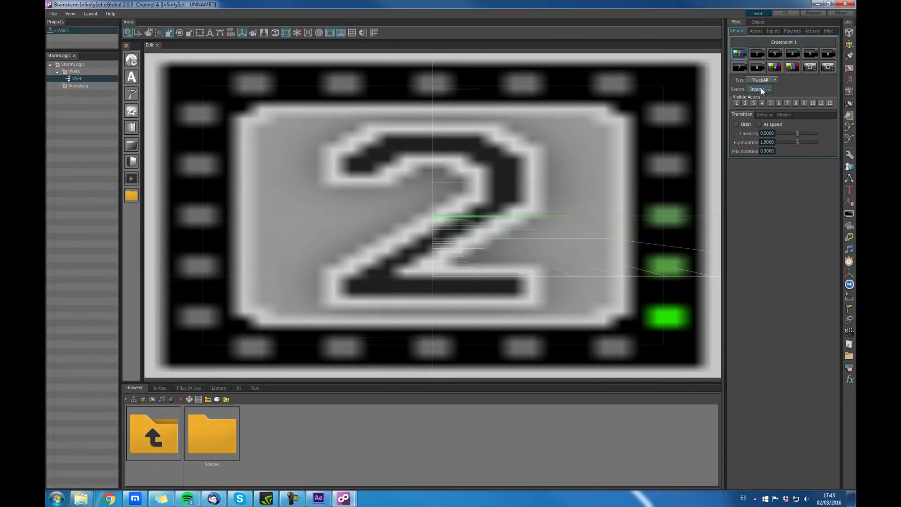
{"action": "left_click", "coordinate": [760, 88]}
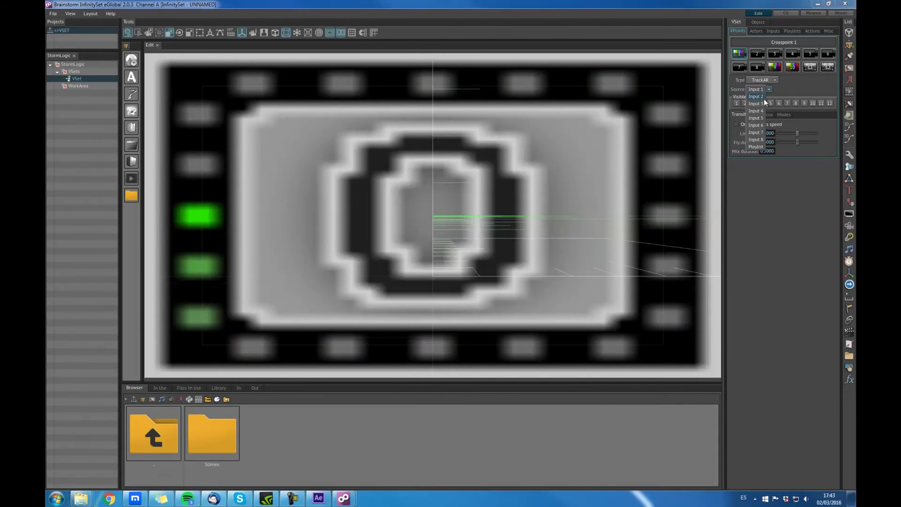
{"action": "left_click", "coordinate": [756, 146]}
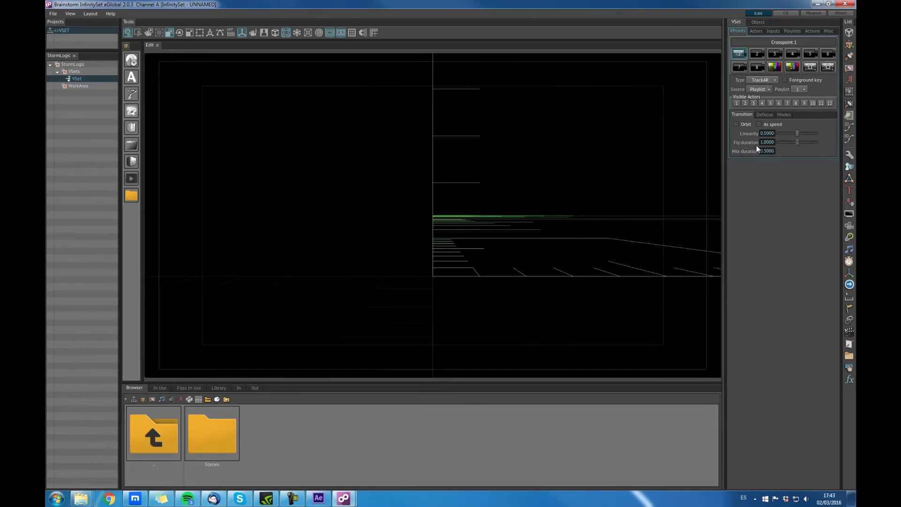
{"action": "left_click", "coordinate": [793, 30]}
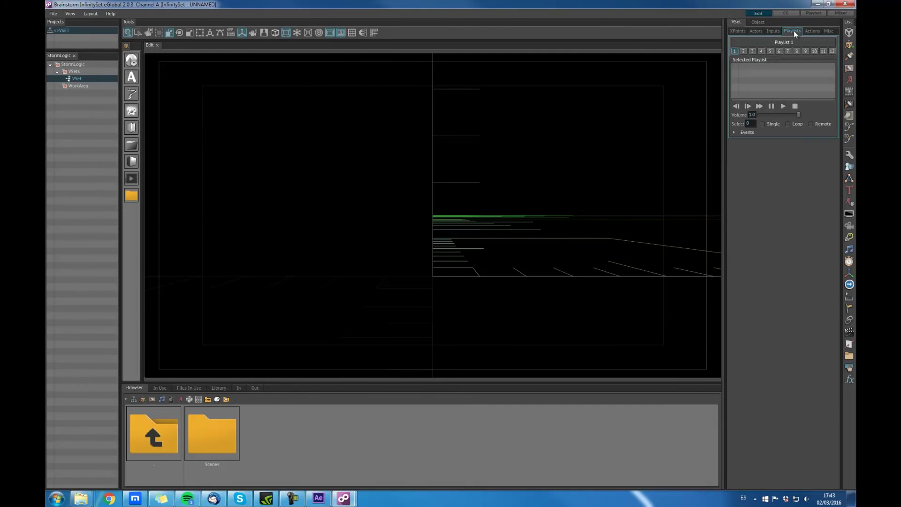
Drag VFC_Vestuario_tracked.avi from the VIDEOS folder into Playlist 1, then minimize Explorer.
{"action": "left_click_drag", "start_coordinate": [899, 93], "coordinate": [422, 136]}
{"action": "left_click_drag", "start_coordinate": [443, 248], "coordinate": [754, 89]}
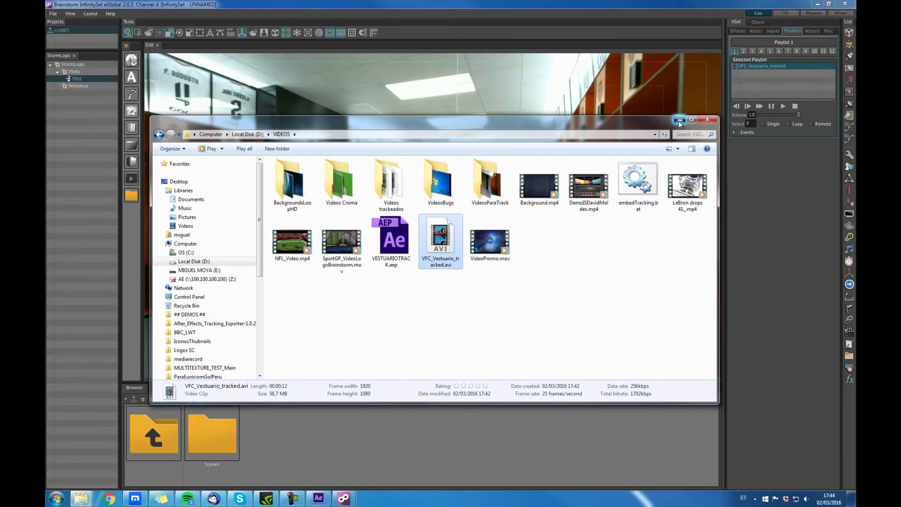
{"action": "left_click", "coordinate": [679, 120]}
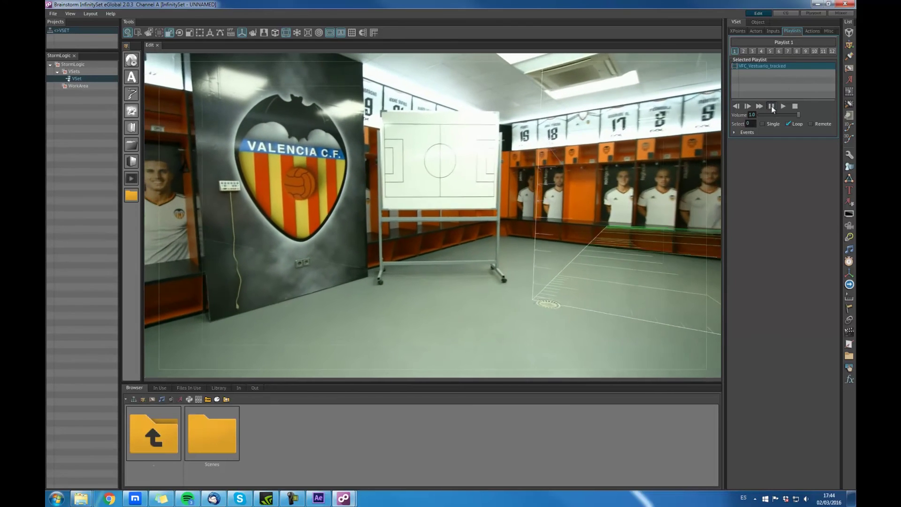
Pause playback and select VFC_Vestuario_tracked.avi in the MediaIn list.
{"action": "left_click", "coordinate": [771, 107]}
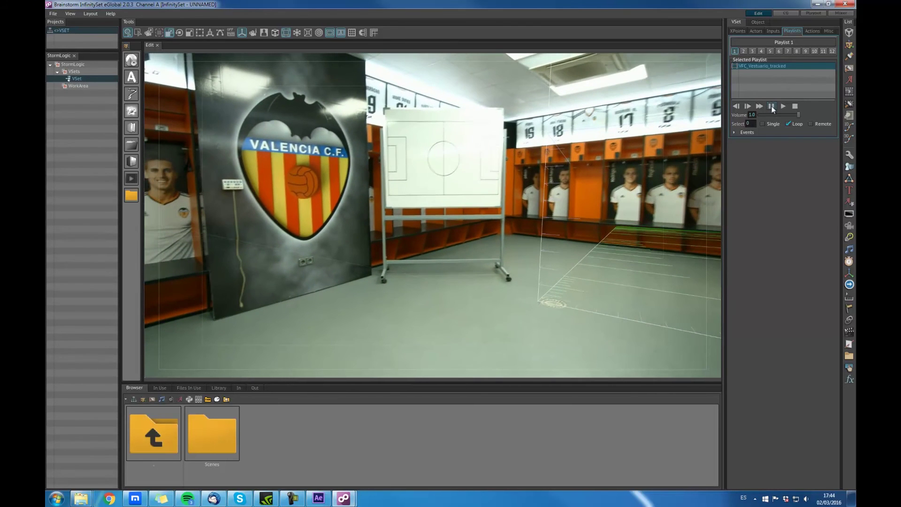
{"action": "left_click", "coordinate": [849, 93]}
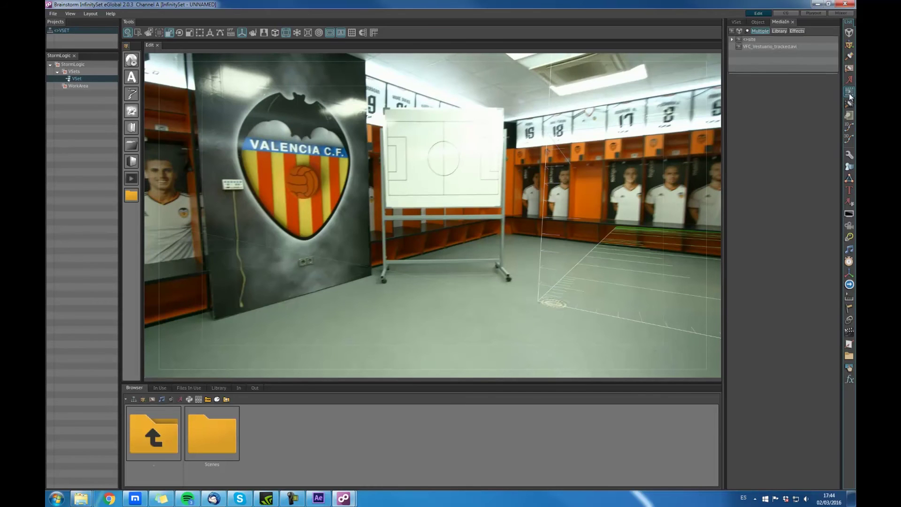
{"action": "left_click", "coordinate": [773, 47]}
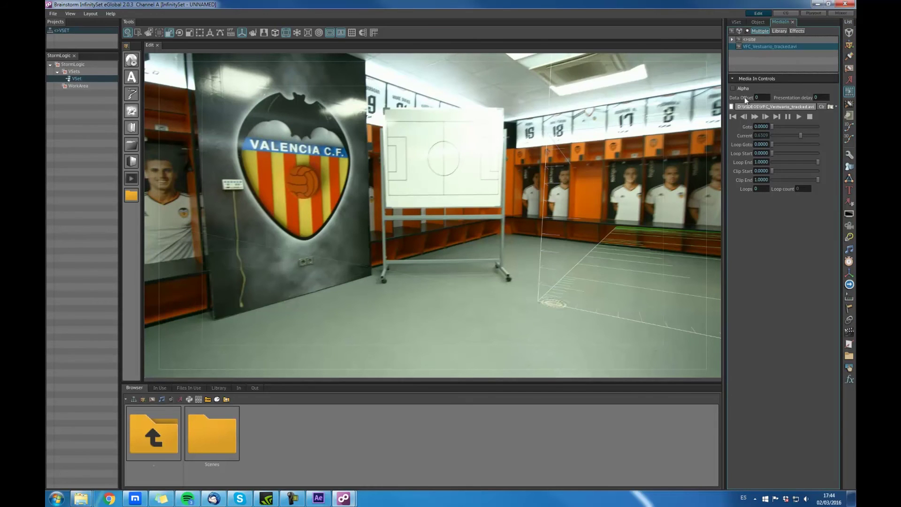
Scroll Data Offset to a negative value, replay the clip from the start, then pause.
{"action": "left_click", "coordinate": [753, 117]}
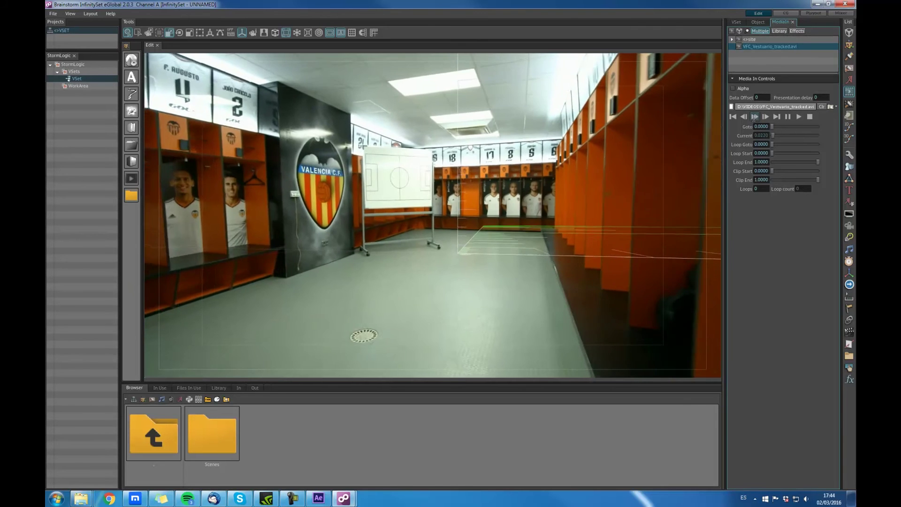
{"action": "scroll", "coordinate": [759, 97], "scroll_direction": "down", "scroll_amount": 1}
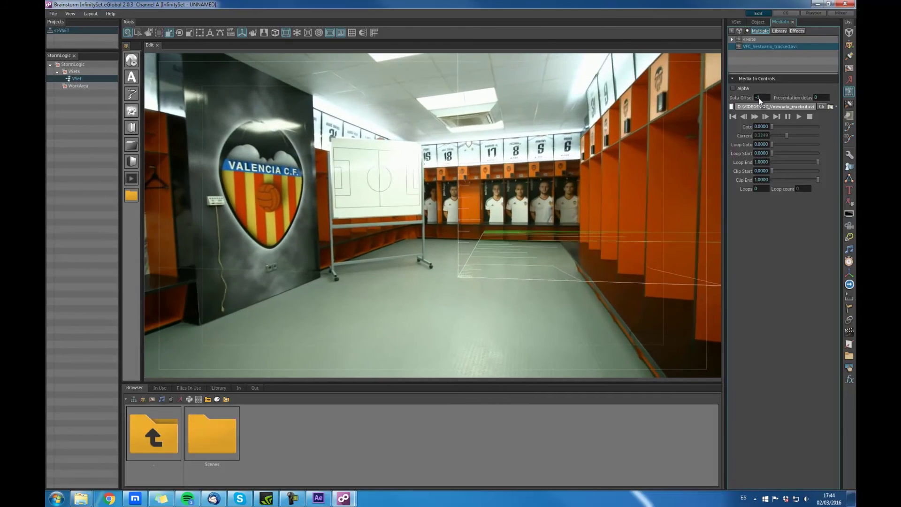
{"action": "scroll", "coordinate": [759, 98], "scroll_direction": "down", "scroll_amount": 1}
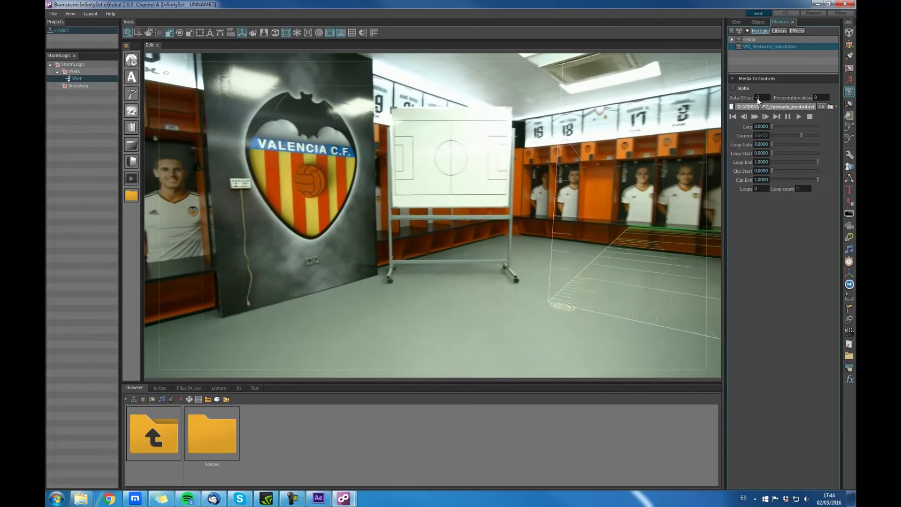
{"action": "scroll", "coordinate": [758, 98], "scroll_direction": "down", "scroll_amount": 1}
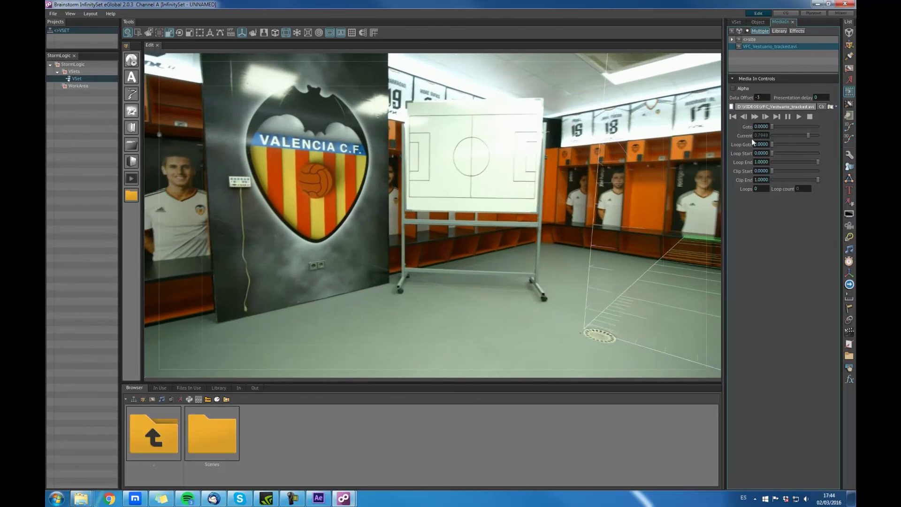
{"action": "left_click", "coordinate": [754, 117]}
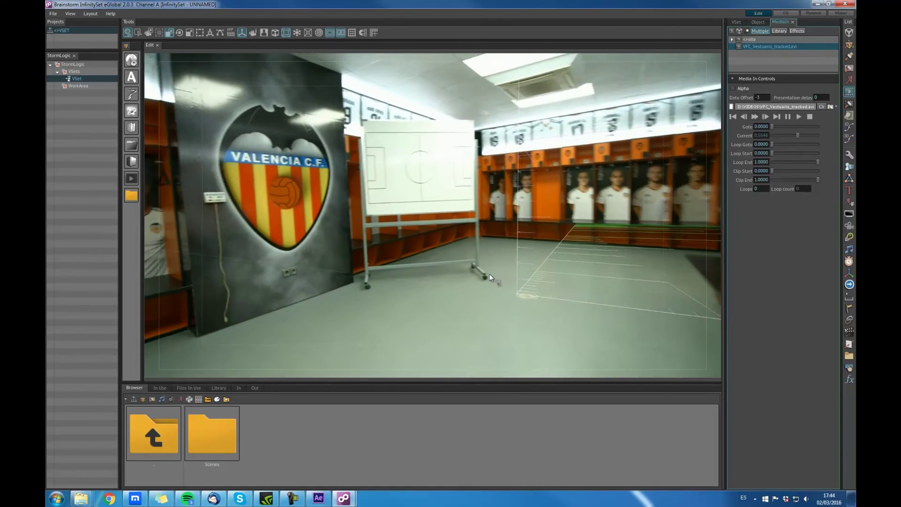
{"action": "left_click", "coordinate": [755, 116]}
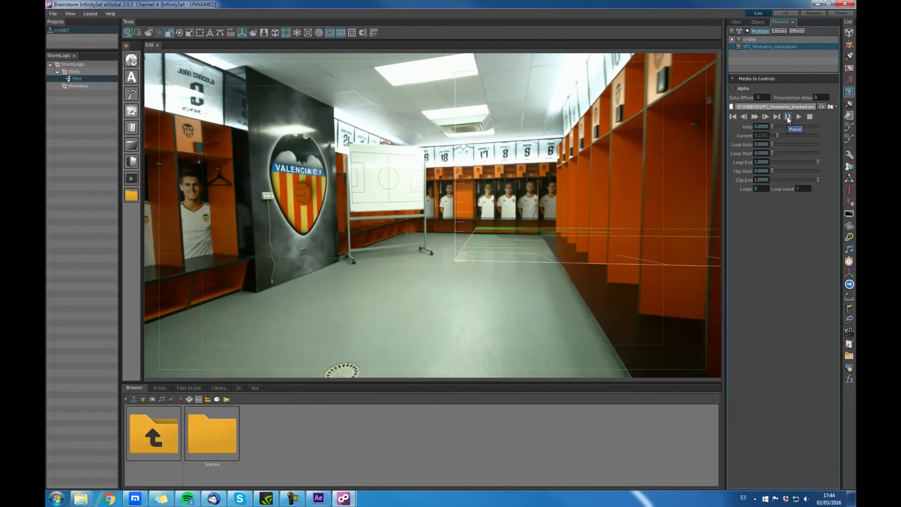
{"action": "left_click", "coordinate": [787, 117]}
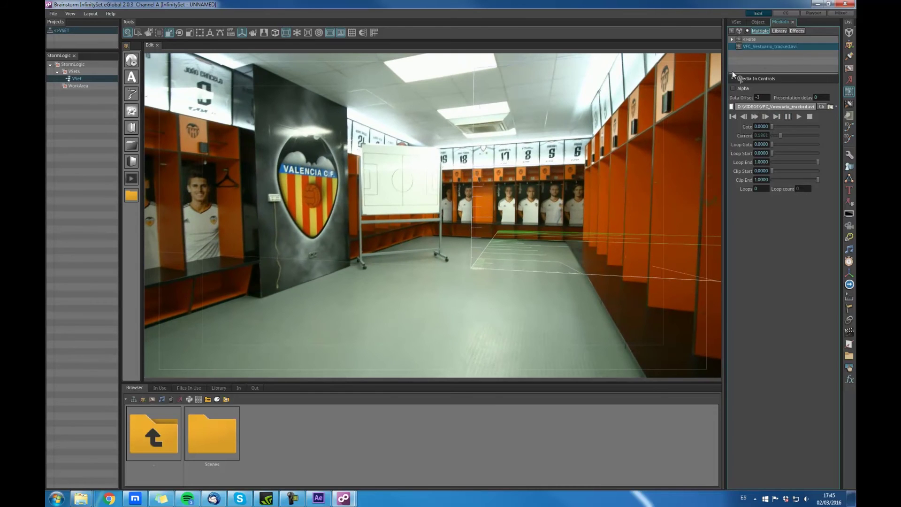
Show track1's Tracking Offsets under VSet > Misc > Trackings.
{"action": "left_click", "coordinate": [733, 22]}
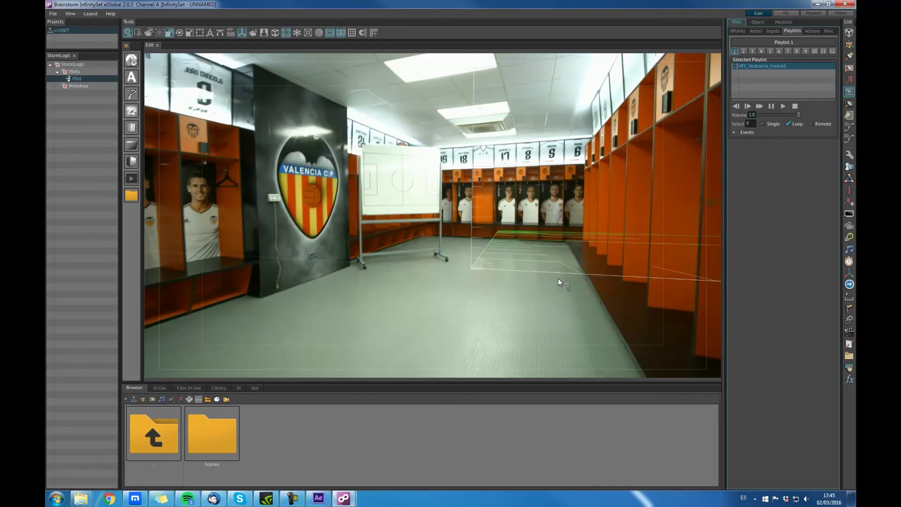
{"action": "left_click", "coordinate": [737, 31]}
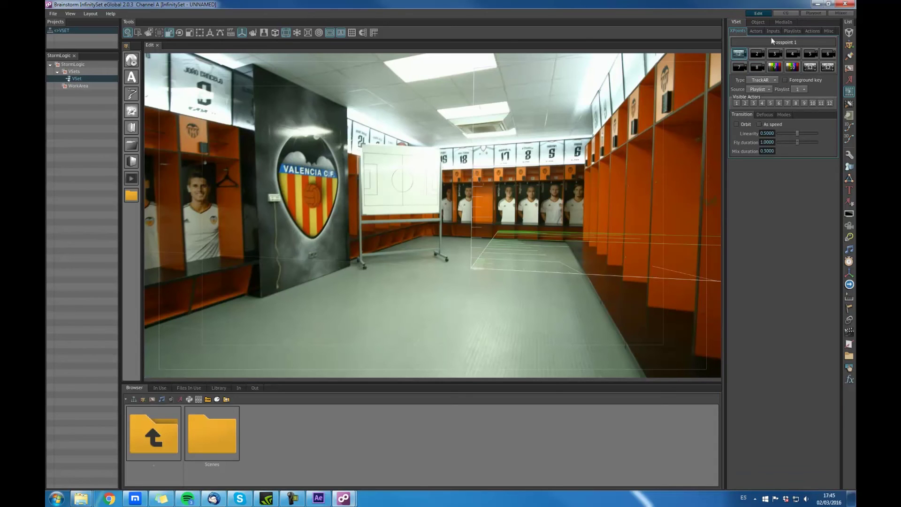
{"action": "left_click", "coordinate": [829, 31]}
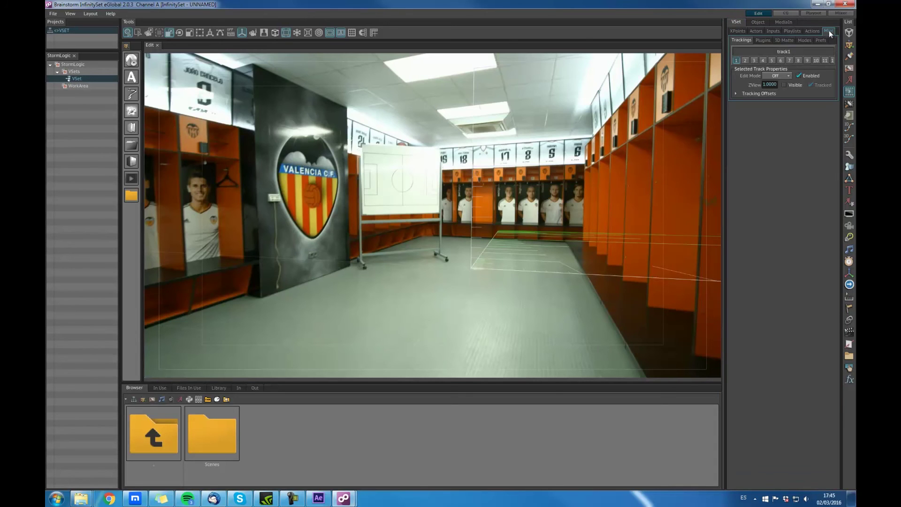
{"action": "left_click", "coordinate": [740, 94]}
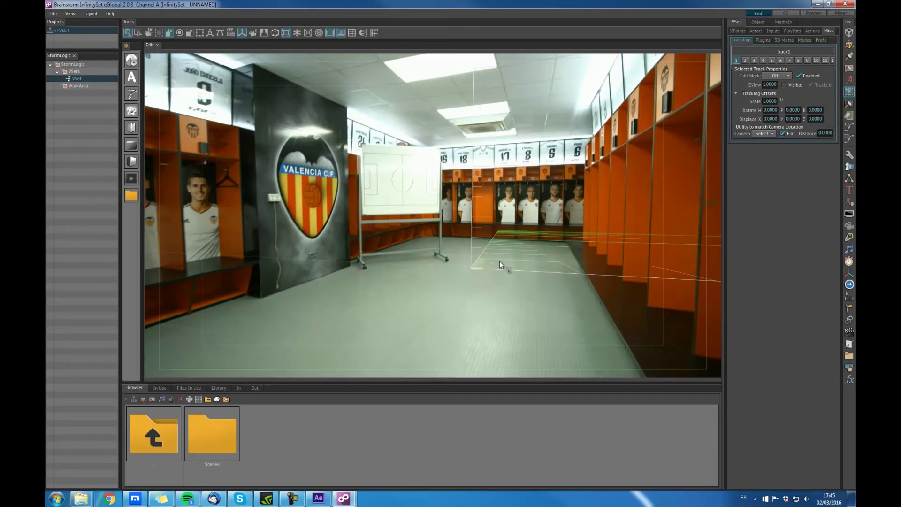
Enter 0.2 for the tracking scale, then adjust it down to 0.18.
{"action": "left_click", "coordinate": [765, 104]}
{"action": "type", "text": "0.2"}
{"action": "key", "text": "Return"}
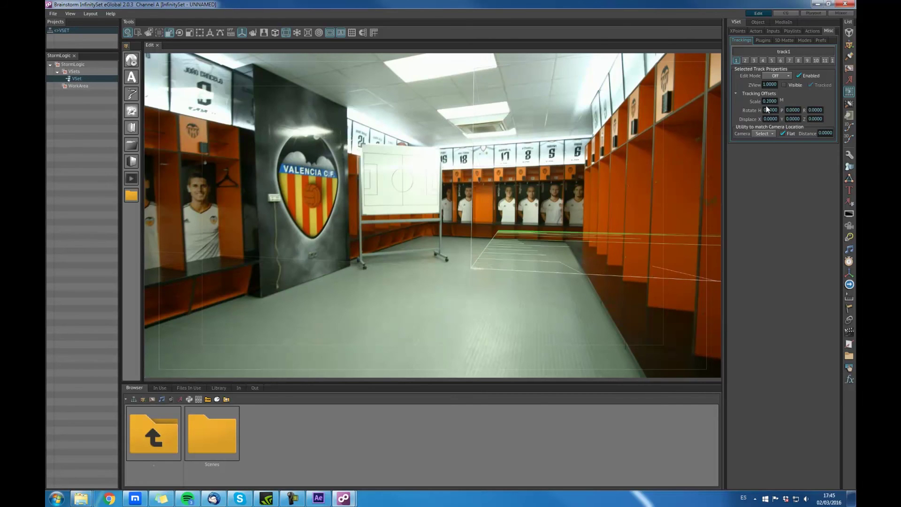
{"action": "left_click_drag", "start_coordinate": [766, 106], "coordinate": [758, 107]}
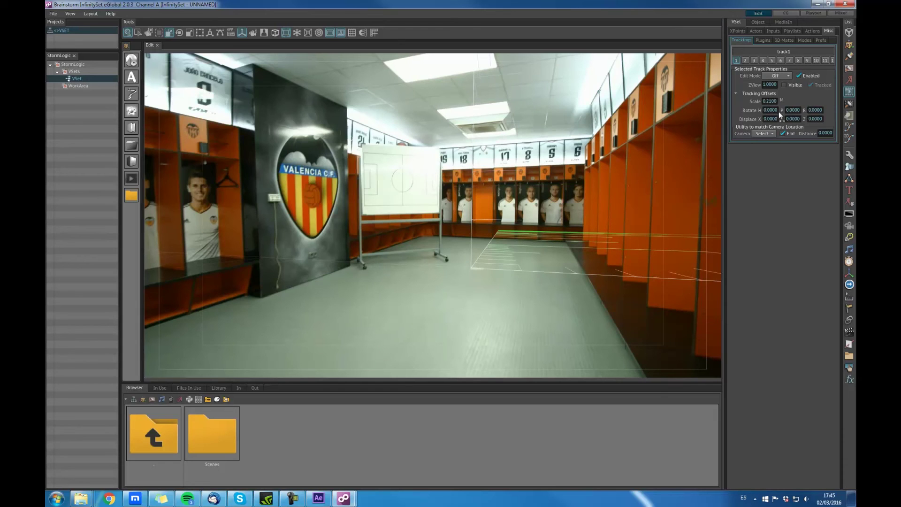
{"action": "left_click_drag", "start_coordinate": [768, 106], "coordinate": [764, 109]}
{"action": "key", "text": "ctrl+z"}
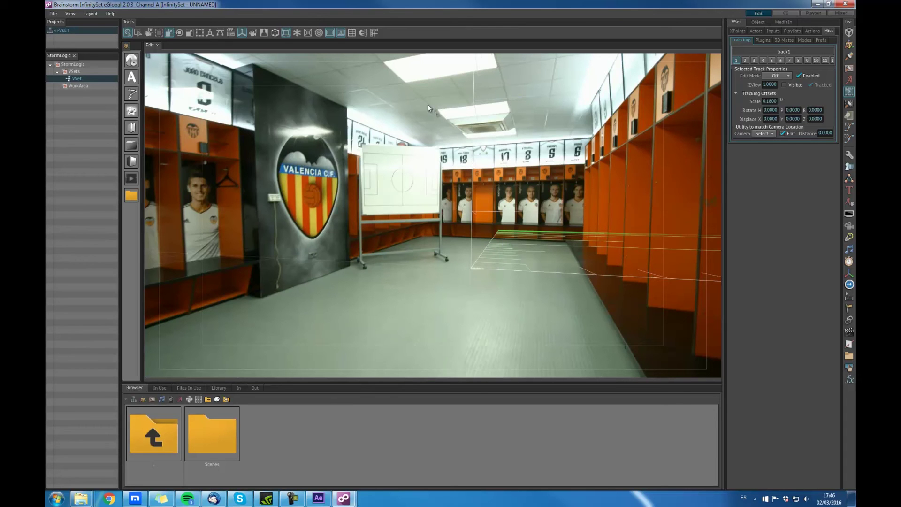
{"action": "left_click", "coordinate": [783, 21]}
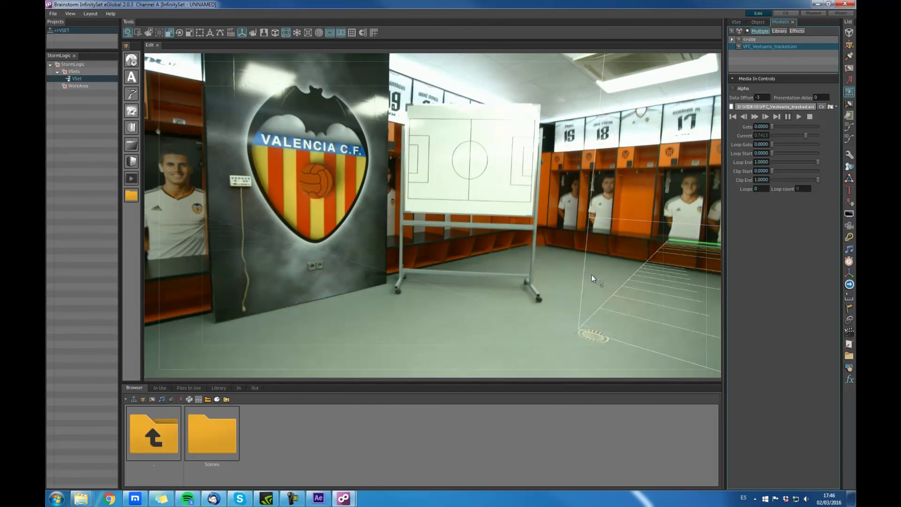
Show track1's tracking settings under VSet > Misc and scroll through its offsets.
{"action": "left_click", "coordinate": [739, 22]}
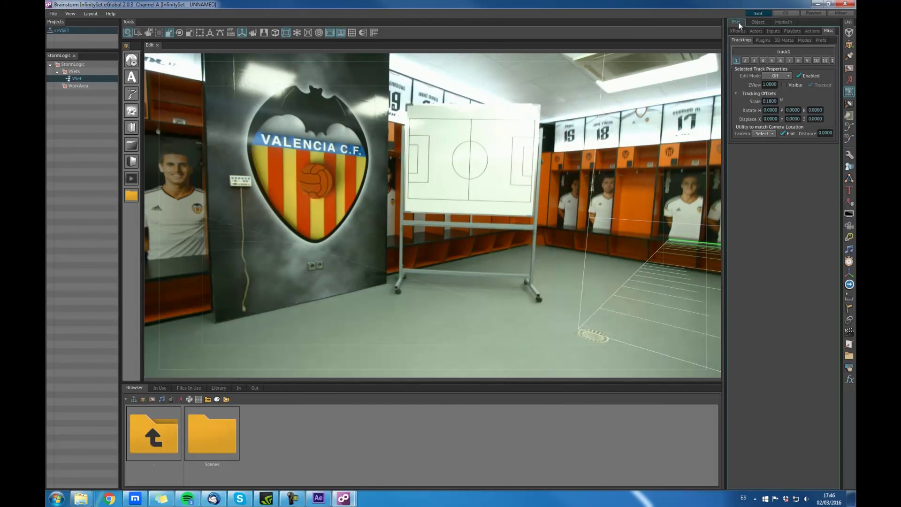
{"action": "left_click", "coordinate": [739, 42]}
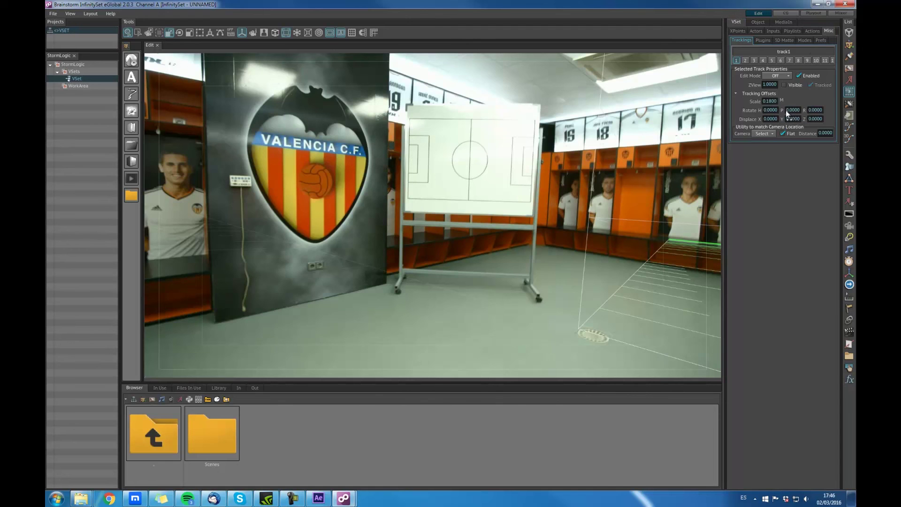
{"action": "scroll", "coordinate": [786, 111], "scroll_direction": "down", "scroll_amount": 6}
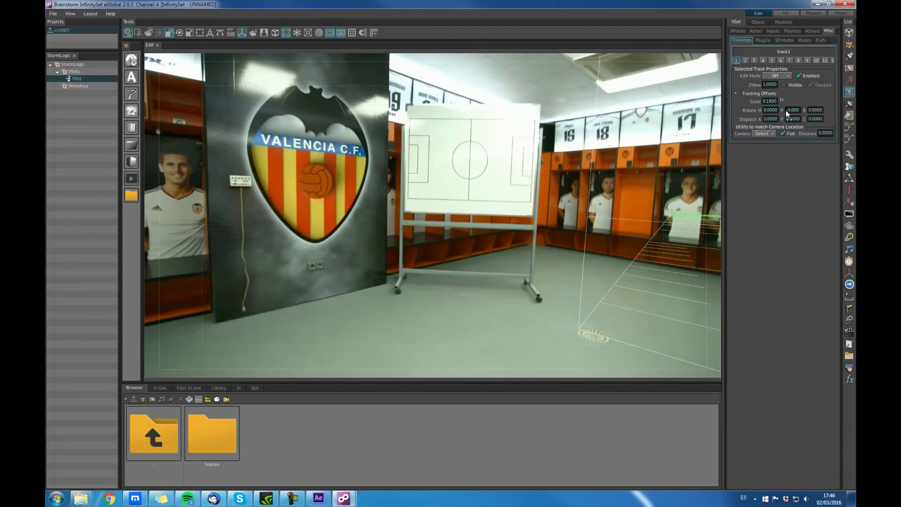
{"action": "scroll", "coordinate": [786, 112], "scroll_direction": "down", "scroll_amount": 1}
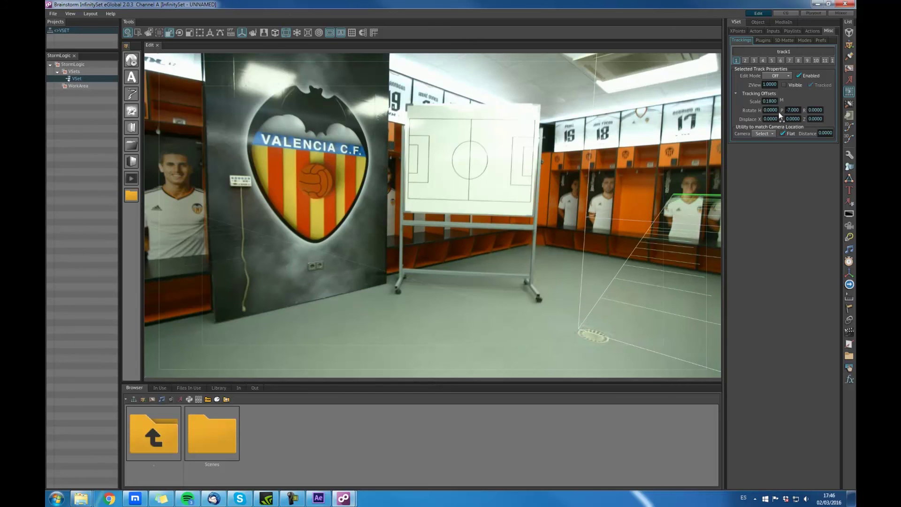
{"action": "scroll", "coordinate": [764, 112], "scroll_direction": "up", "scroll_amount": 6}
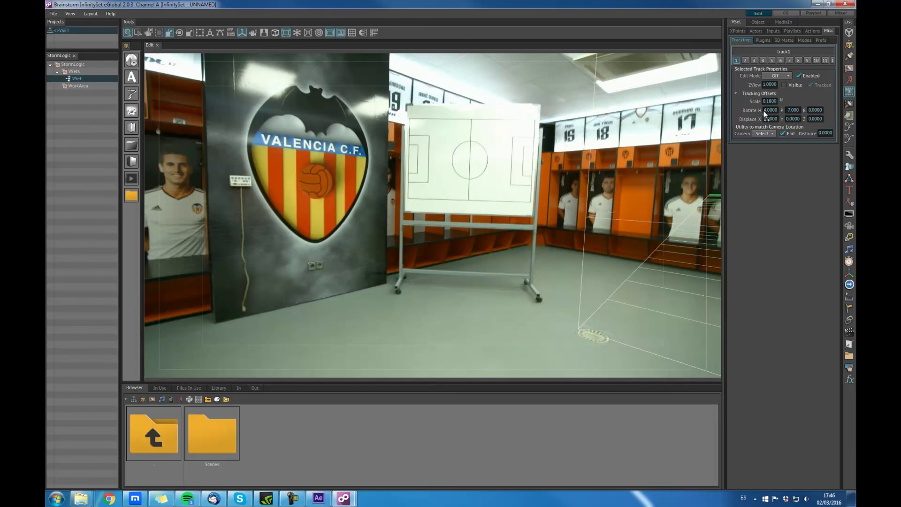
{"action": "scroll", "coordinate": [764, 113], "scroll_direction": "up", "scroll_amount": 5}
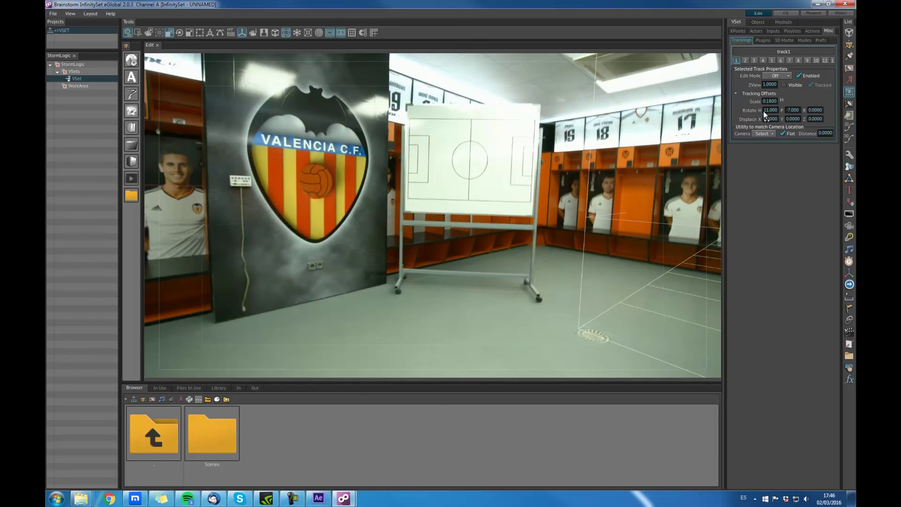
{"action": "scroll", "coordinate": [764, 113], "scroll_direction": "down", "scroll_amount": 4}
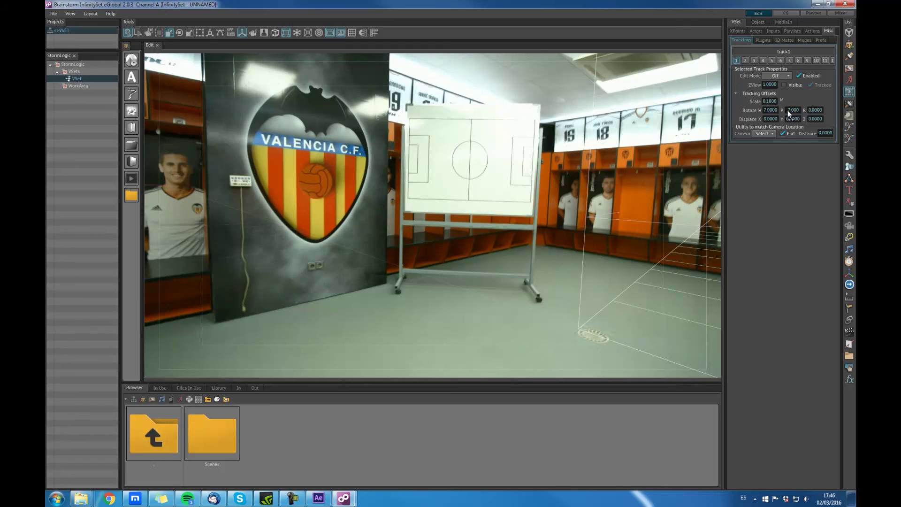
{"action": "scroll", "coordinate": [785, 112], "scroll_direction": "down", "scroll_amount": 2}
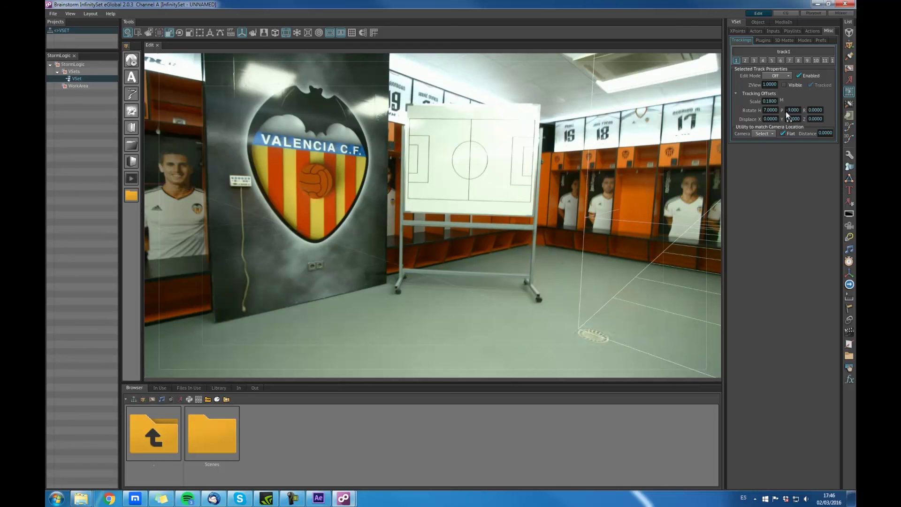
{"action": "scroll", "coordinate": [786, 112], "scroll_direction": "up", "scroll_amount": 3}
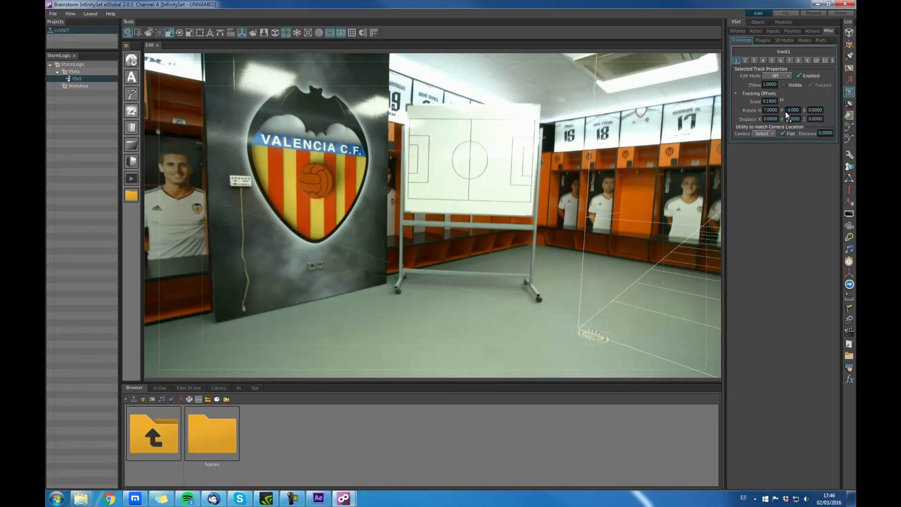
Restart the tracked clip, scrub it to around its middle, and return to VSet.
{"action": "left_click", "coordinate": [787, 23]}
{"action": "left_click", "coordinate": [755, 116]}
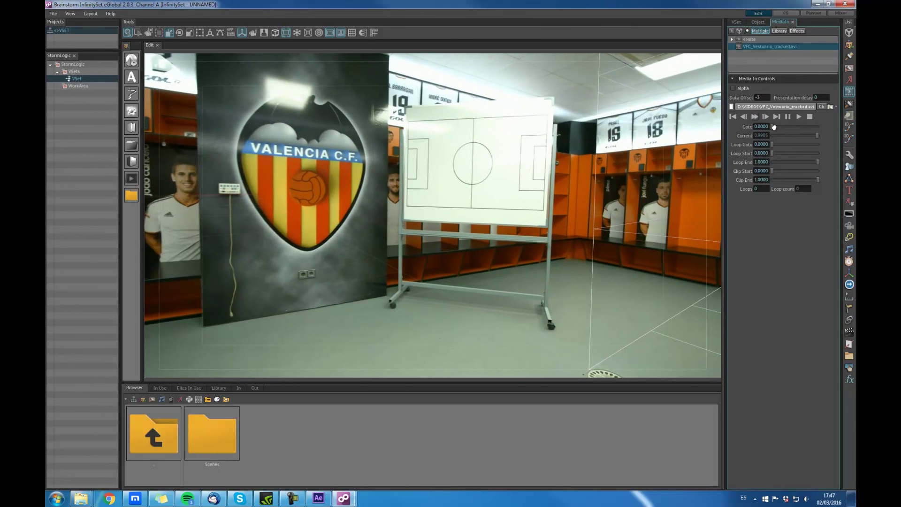
{"action": "left_click_drag", "start_coordinate": [775, 127], "coordinate": [798, 130]}
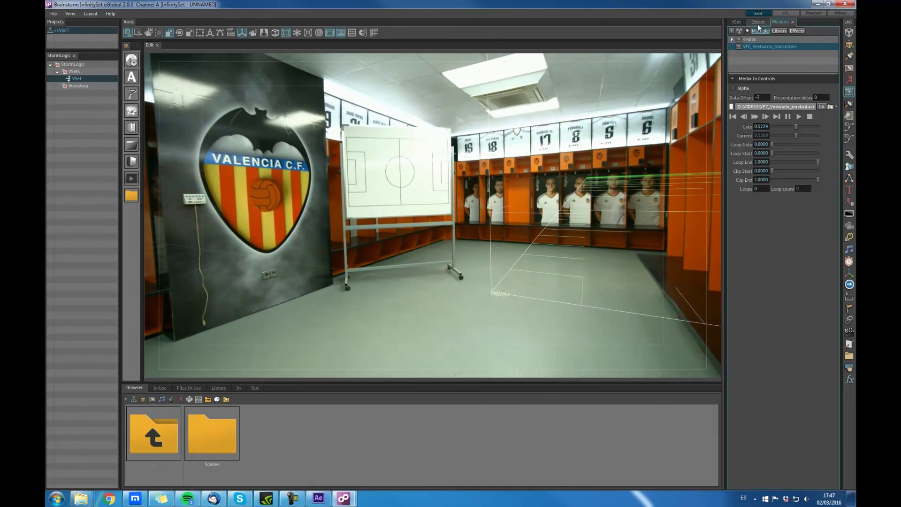
{"action": "left_click", "coordinate": [735, 23]}
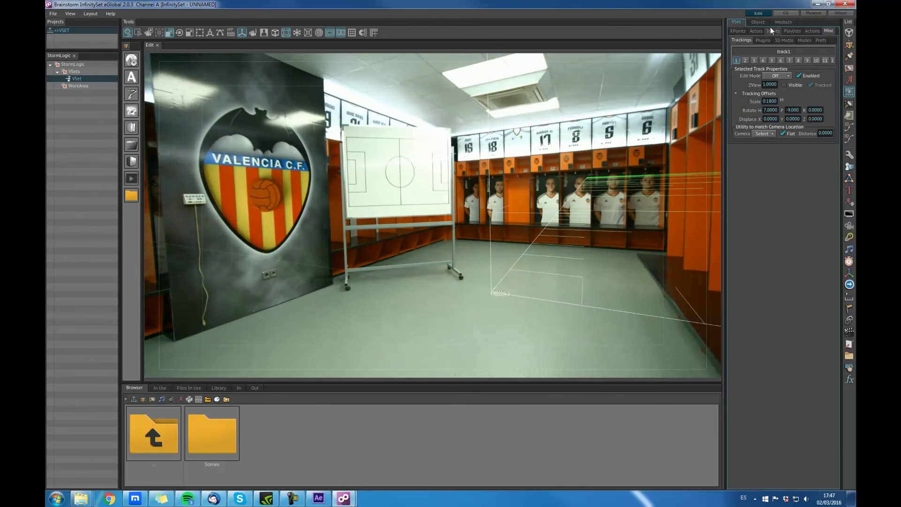
Enable Visible for Actor 1 in XPoints and set Input 1's Source to Image.
{"action": "left_click", "coordinate": [739, 31]}
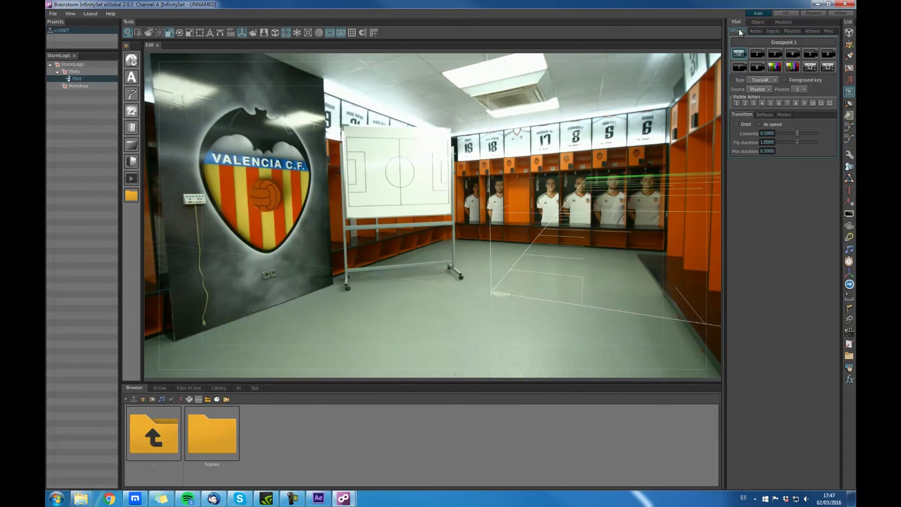
{"action": "left_click", "coordinate": [736, 103]}
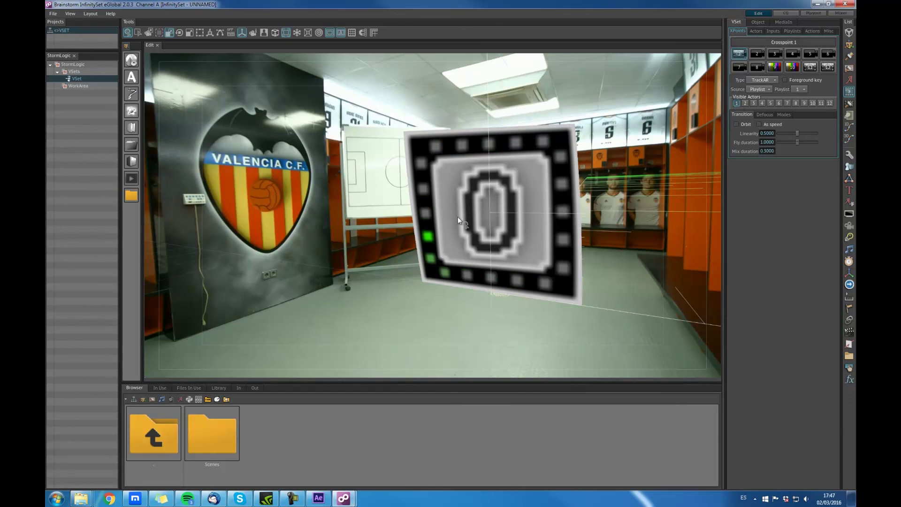
{"action": "left_click", "coordinate": [772, 31]}
{"action": "left_click", "coordinate": [766, 75]}
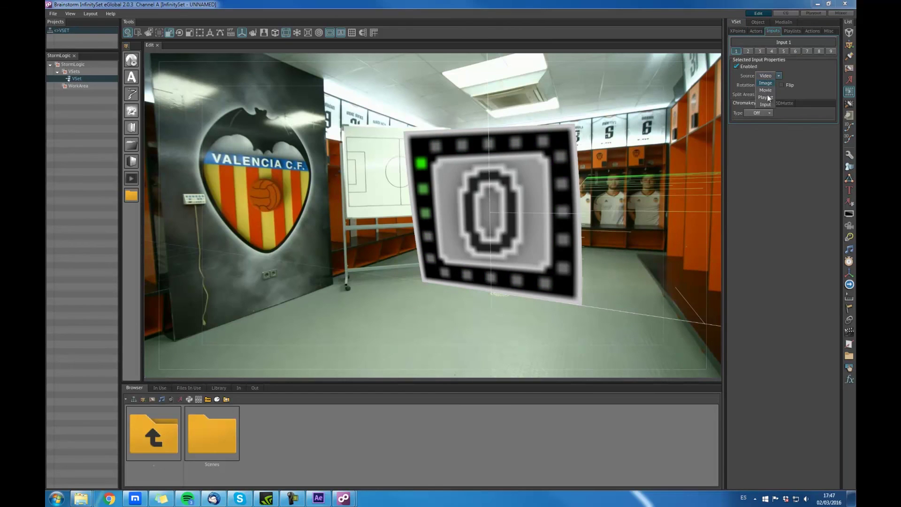
{"action": "left_click", "coordinate": [767, 83]}
Set Chromakey Type to Internal and crop the image's Left edge to 0.0886.
{"action": "left_click", "coordinate": [757, 113]}
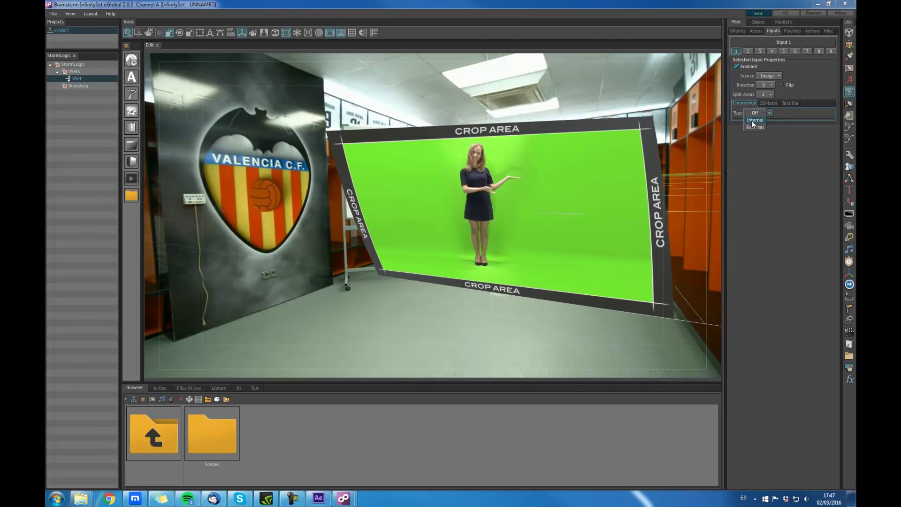
{"action": "left_click", "coordinate": [753, 120]}
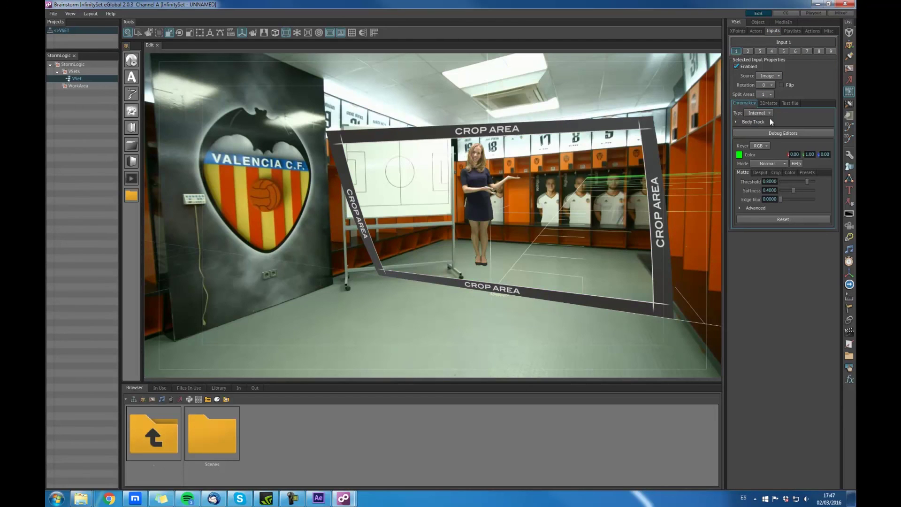
{"action": "left_click", "coordinate": [777, 173]}
{"action": "left_click_drag", "start_coordinate": [774, 182], "coordinate": [806, 212]}
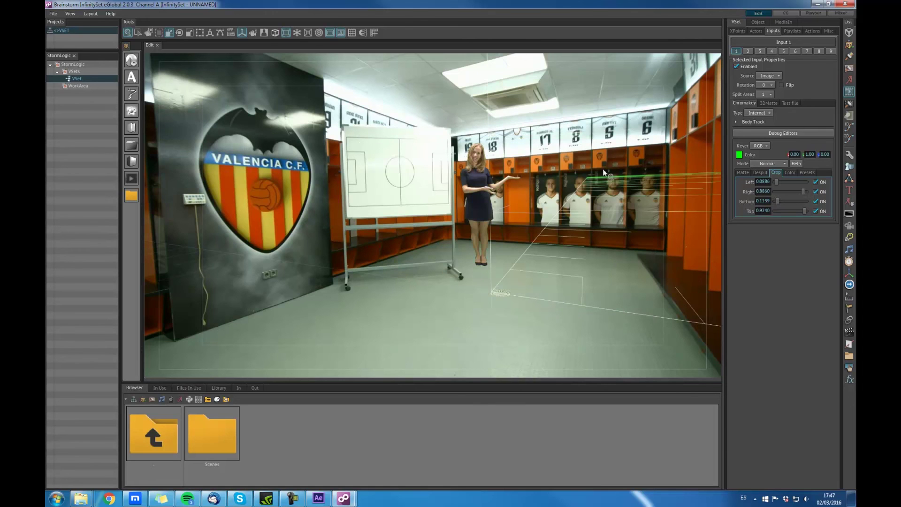
{"action": "left_click", "coordinate": [784, 22]}
Play VFC_Vestuario_tracked.avi from MediaIn, then show Actor 1 under VSet > Actors.
{"action": "left_click", "coordinate": [748, 47]}
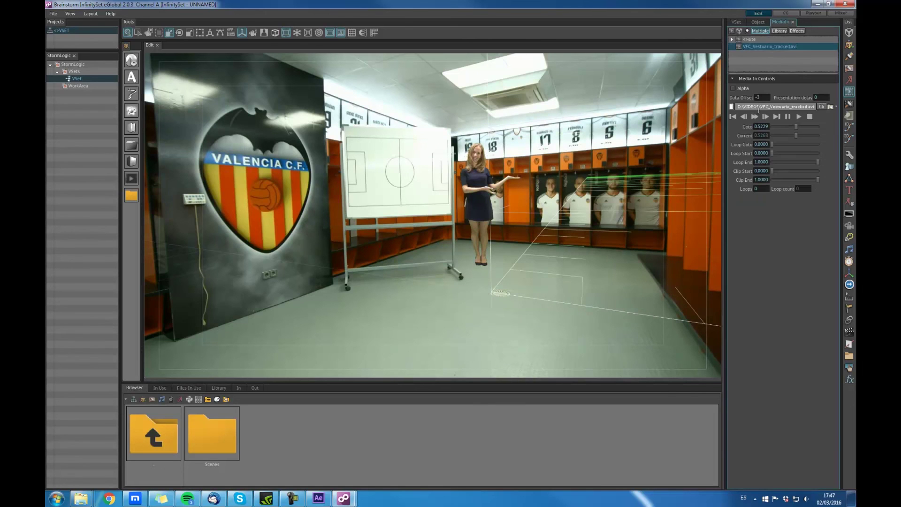
{"action": "left_click", "coordinate": [754, 116]}
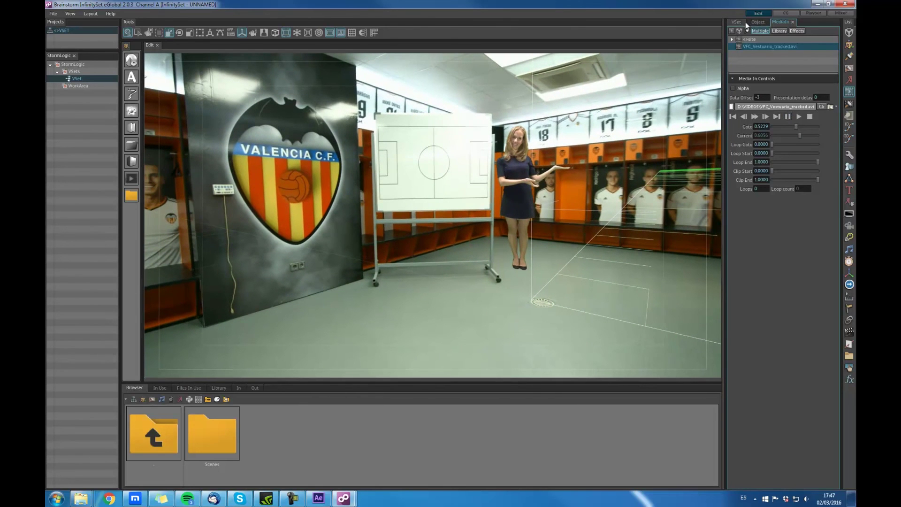
{"action": "left_click", "coordinate": [736, 22]}
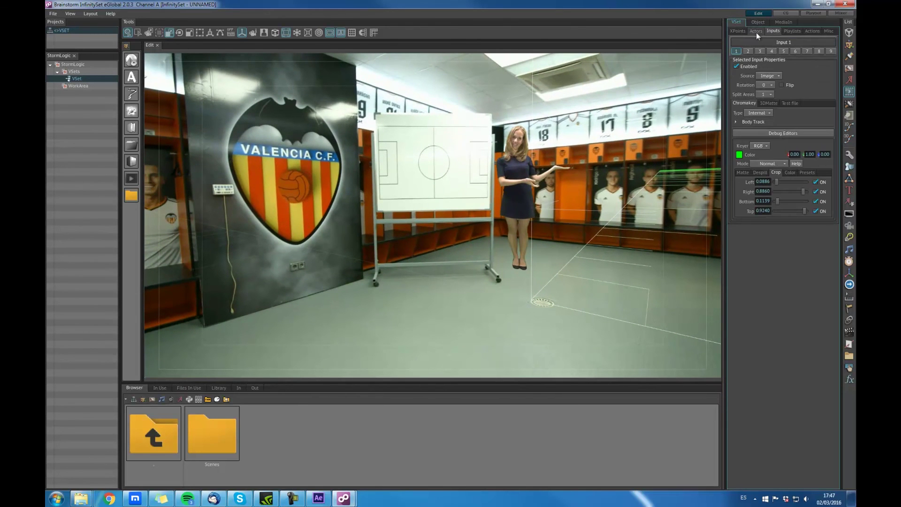
{"action": "left_click", "coordinate": [755, 32]}
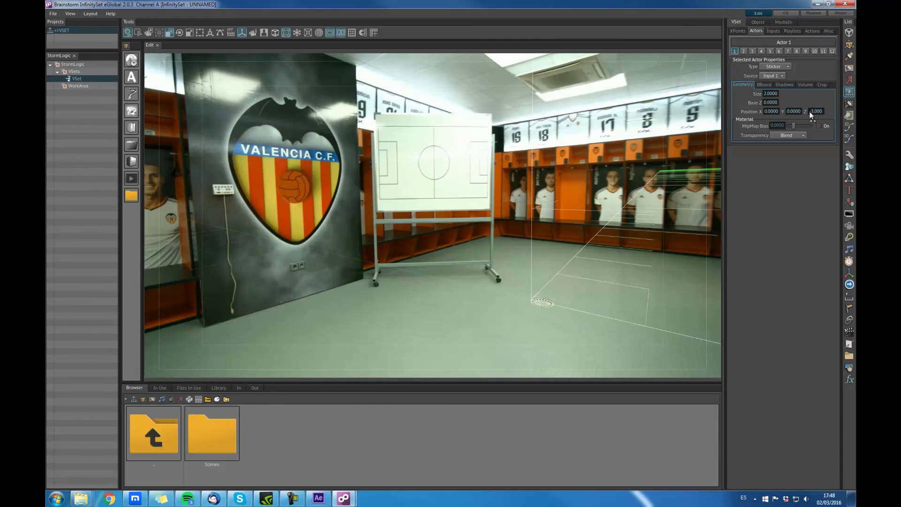
Give Actor 1 size 2.5 at position X 0.2, Y 0.49, Z -0.419, beside the tactics board.
{"action": "left_click_drag", "start_coordinate": [808, 114], "coordinate": [817, 113]}
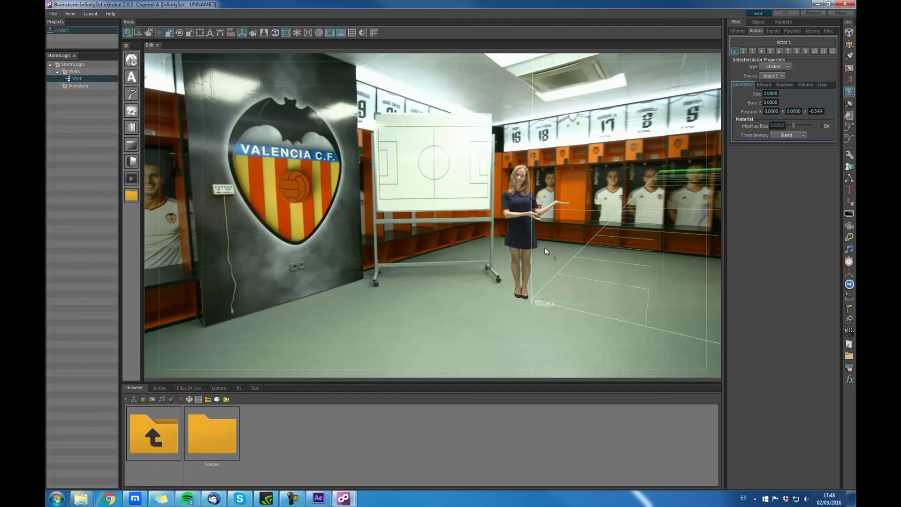
{"action": "left_click_drag", "start_coordinate": [767, 94], "coordinate": [767, 95]}
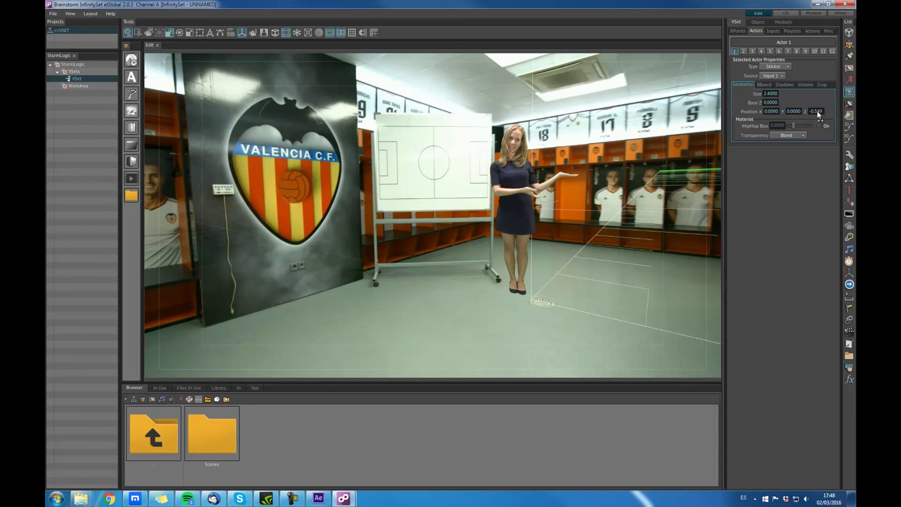
{"action": "left_click_drag", "start_coordinate": [818, 112], "coordinate": [771, 111]}
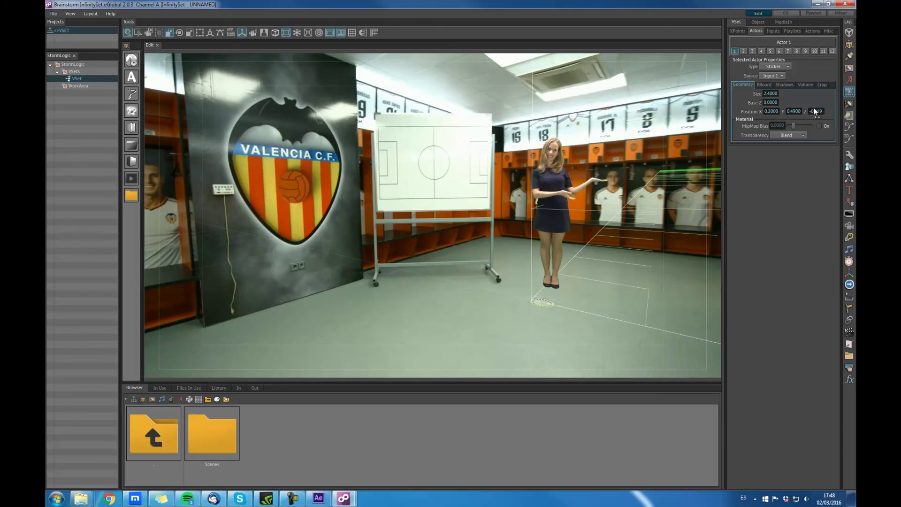
{"action": "left_click_drag", "start_coordinate": [768, 97], "coordinate": [767, 97]}
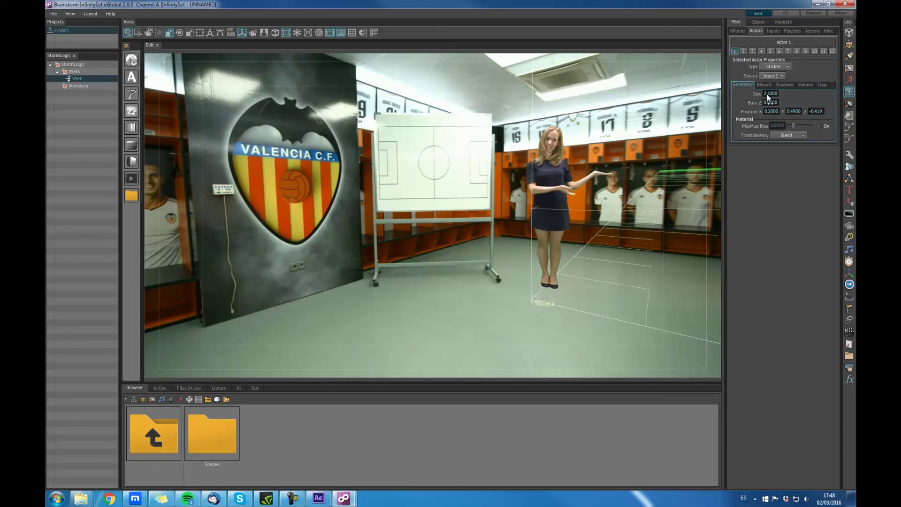
{"action": "left_click", "coordinate": [782, 22]}
Play the tracked clip, hide the tracking overlay, and adjust Actor 1's Position Z to -0.439.
{"action": "left_click", "coordinate": [754, 46]}
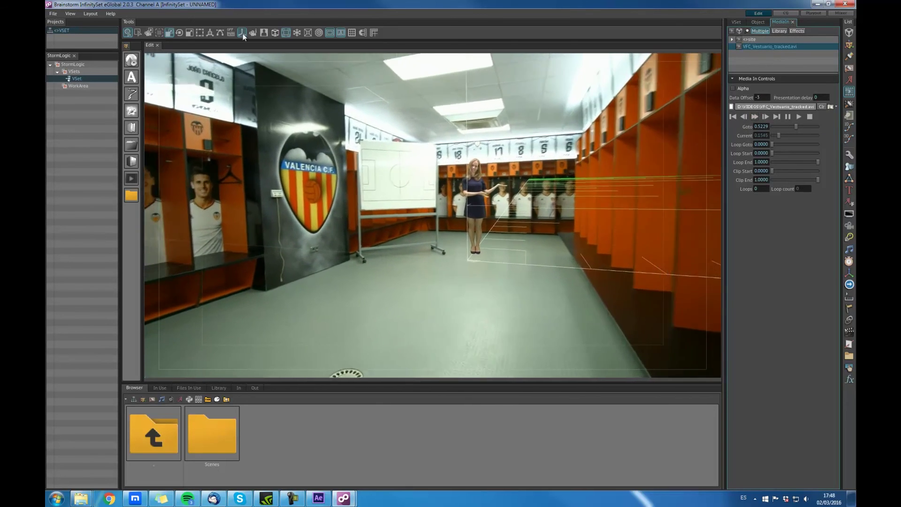
{"action": "left_click", "coordinate": [241, 33]}
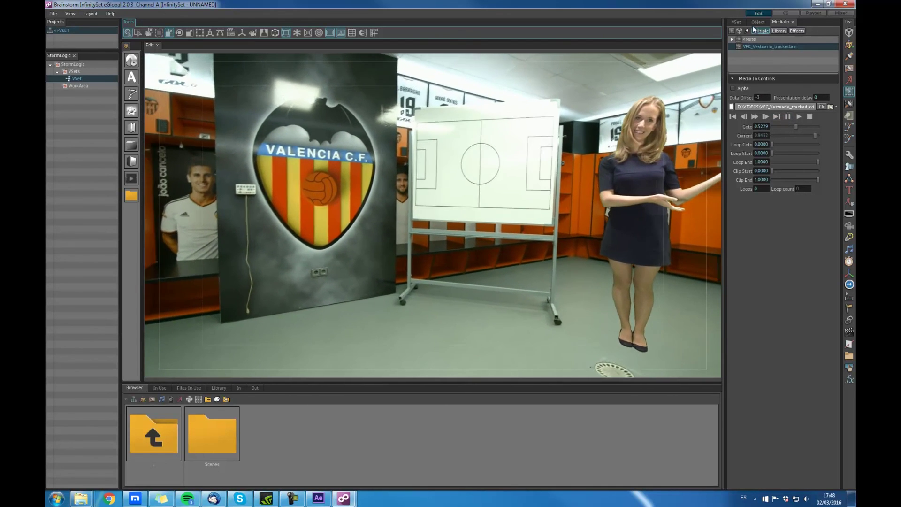
{"action": "left_click", "coordinate": [757, 21]}
{"action": "left_click", "coordinate": [735, 22]}
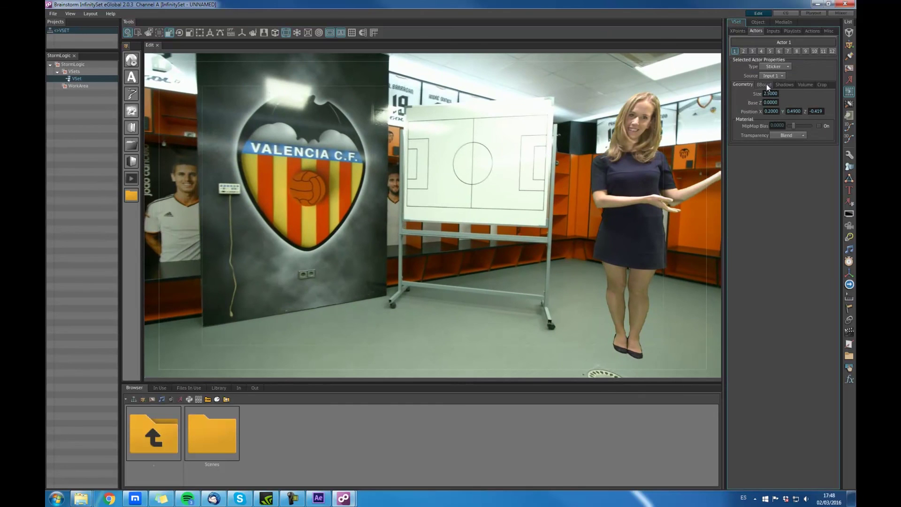
{"action": "left_click_drag", "start_coordinate": [819, 112], "coordinate": [814, 113]}
{"action": "scroll", "coordinate": [814, 113], "scroll_direction": "down", "scroll_amount": 2}
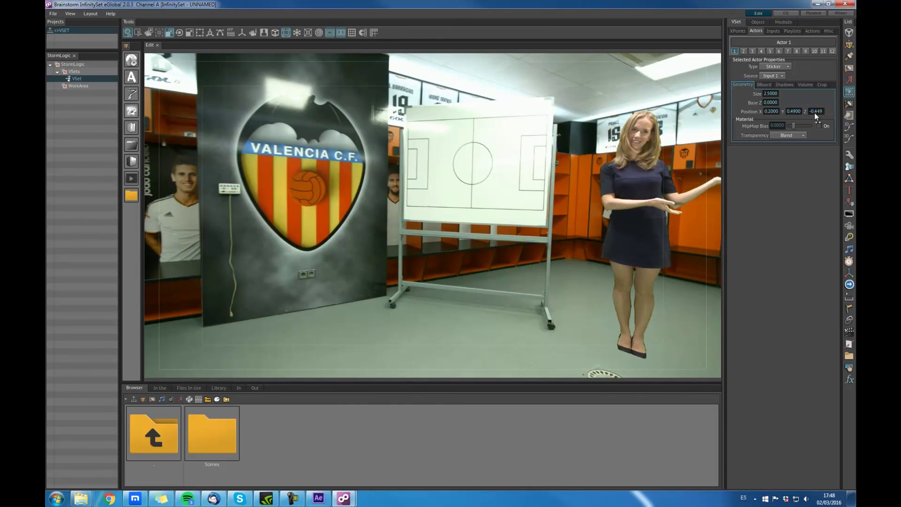
{"action": "scroll", "coordinate": [814, 112], "scroll_direction": "up", "scroll_amount": 1}
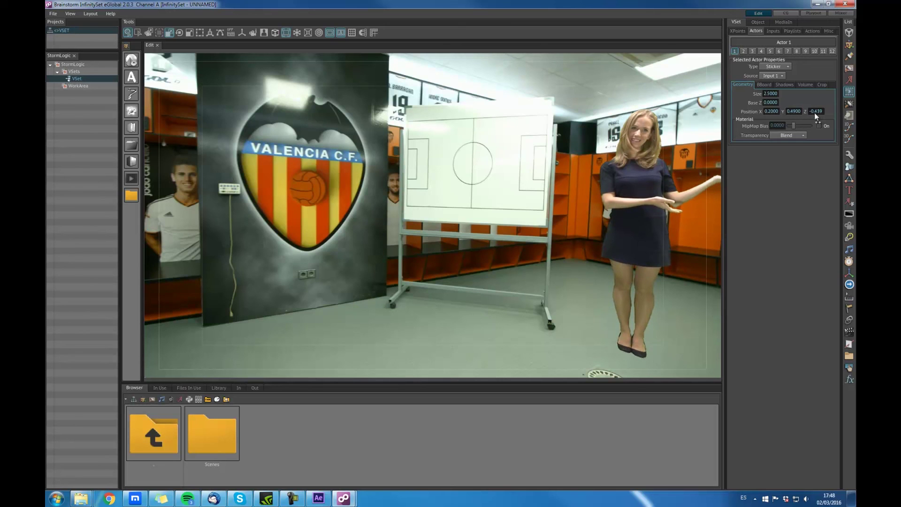
Replay VFC_Vestuario_tracked.avi to check the presenter's feet stay planted.
{"action": "left_click", "coordinate": [777, 22]}
{"action": "left_click", "coordinate": [752, 46]}
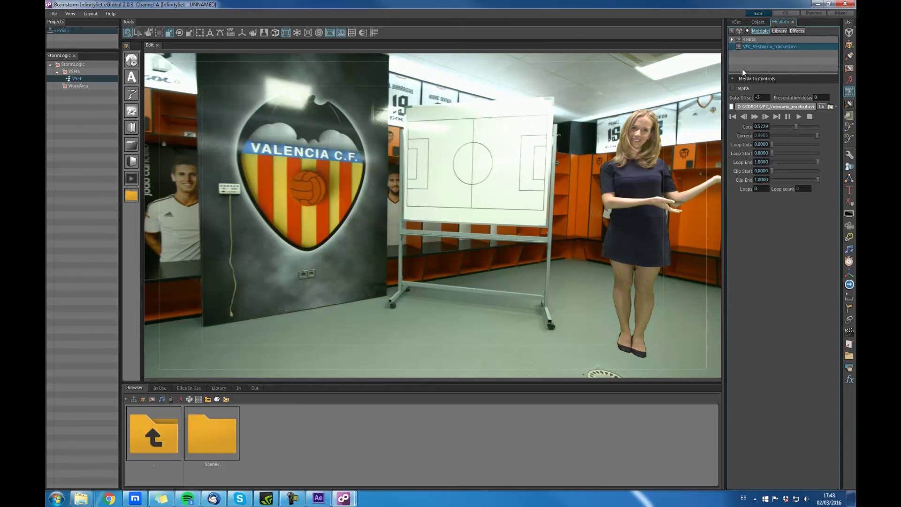
{"action": "left_click", "coordinate": [754, 117]}
Drop a Sphere into the locker room and slide it along X to sit in front of the presenter.
{"action": "left_click", "coordinate": [136, 61]}
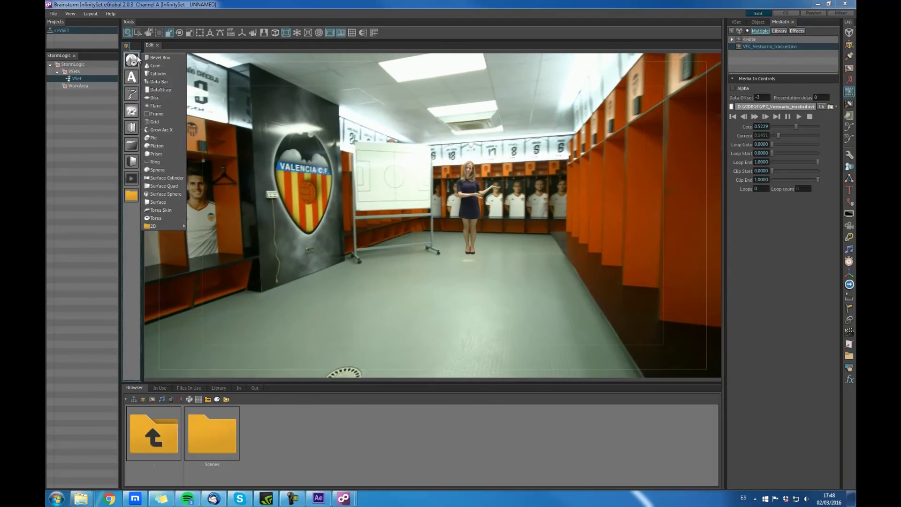
{"action": "left_click_drag", "start_coordinate": [158, 169], "coordinate": [491, 297]}
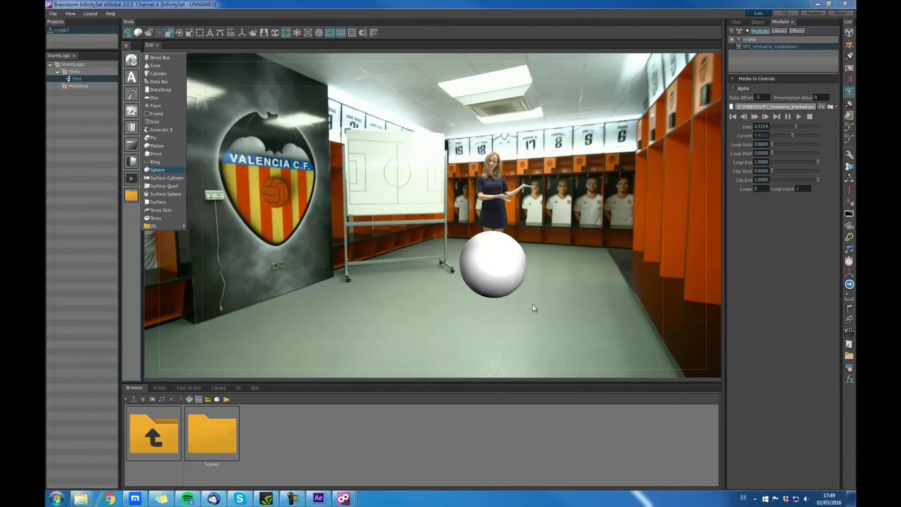
{"action": "left_click", "coordinate": [520, 284]}
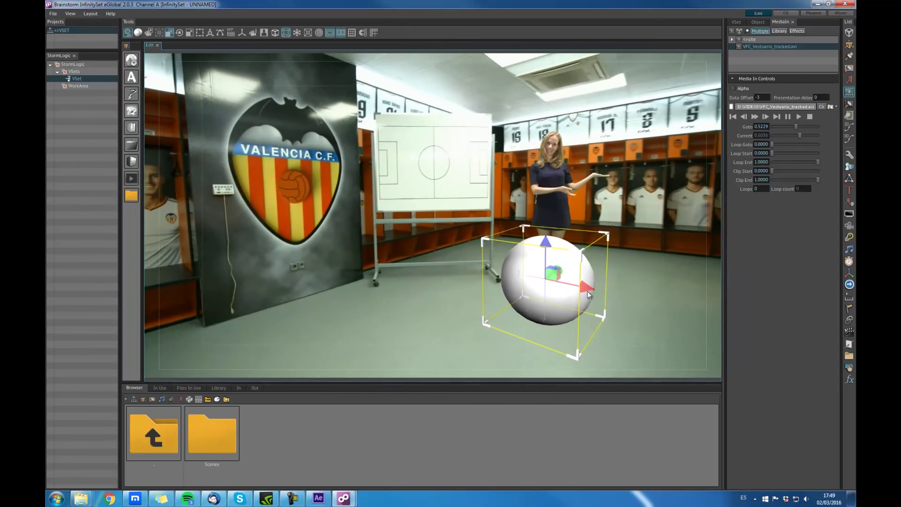
{"action": "left_click_drag", "start_coordinate": [588, 294], "coordinate": [606, 341]}
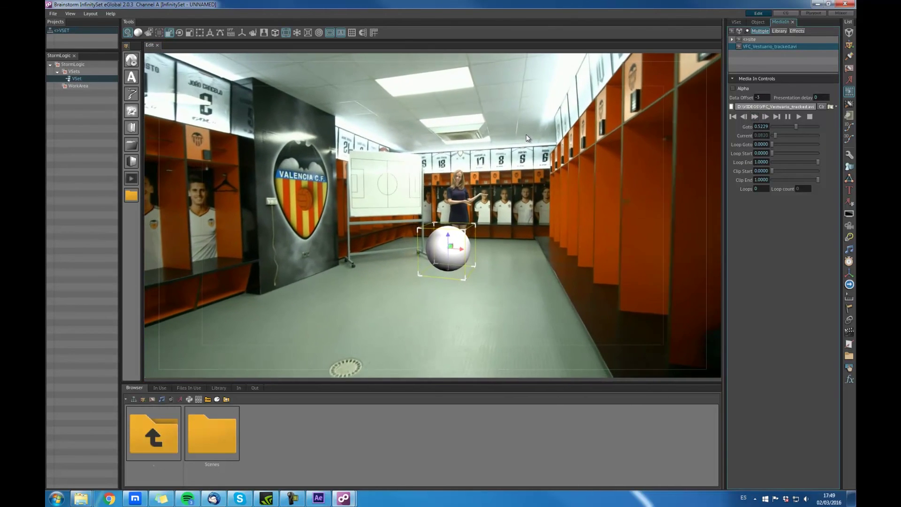
{"action": "left_click", "coordinate": [525, 134]}
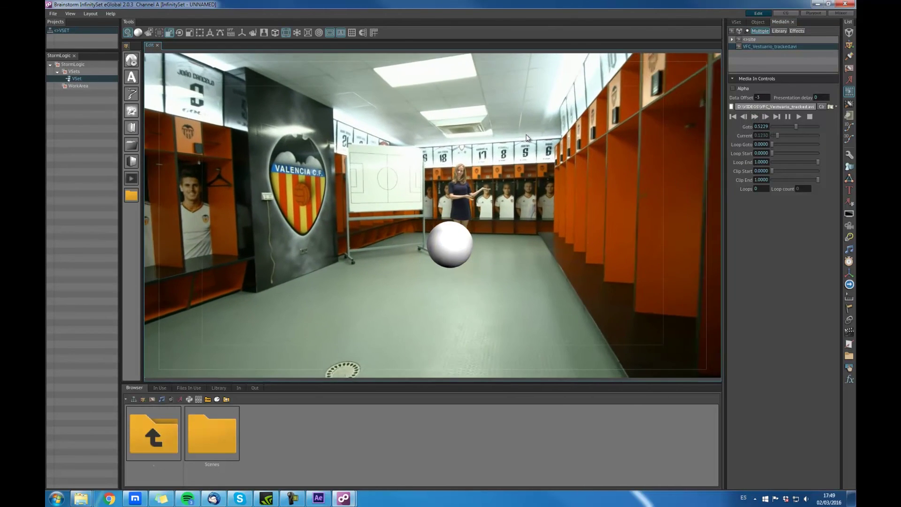
{"action": "left_click", "coordinate": [468, 266]}
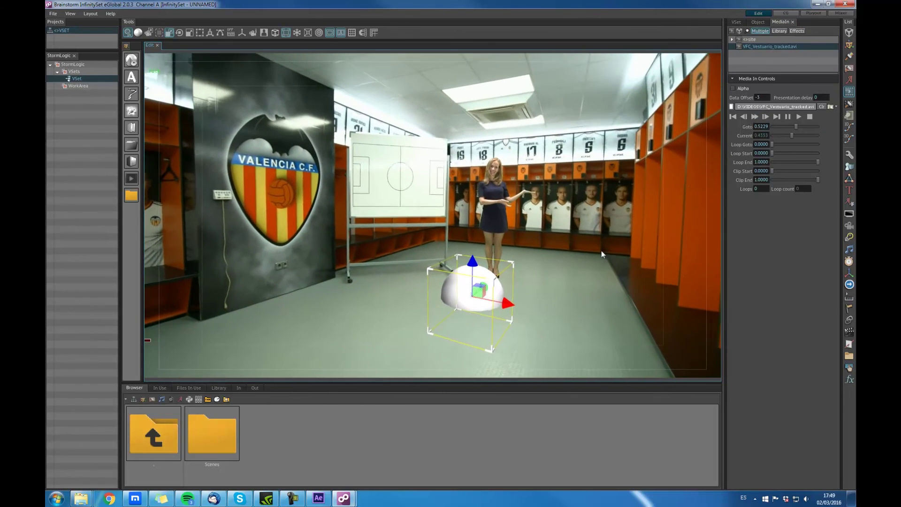
{"action": "left_click", "coordinate": [600, 253]}
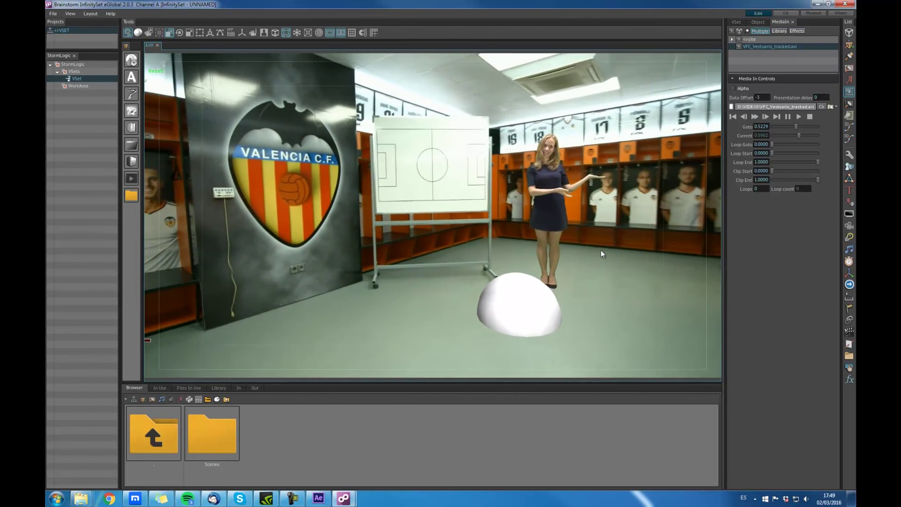